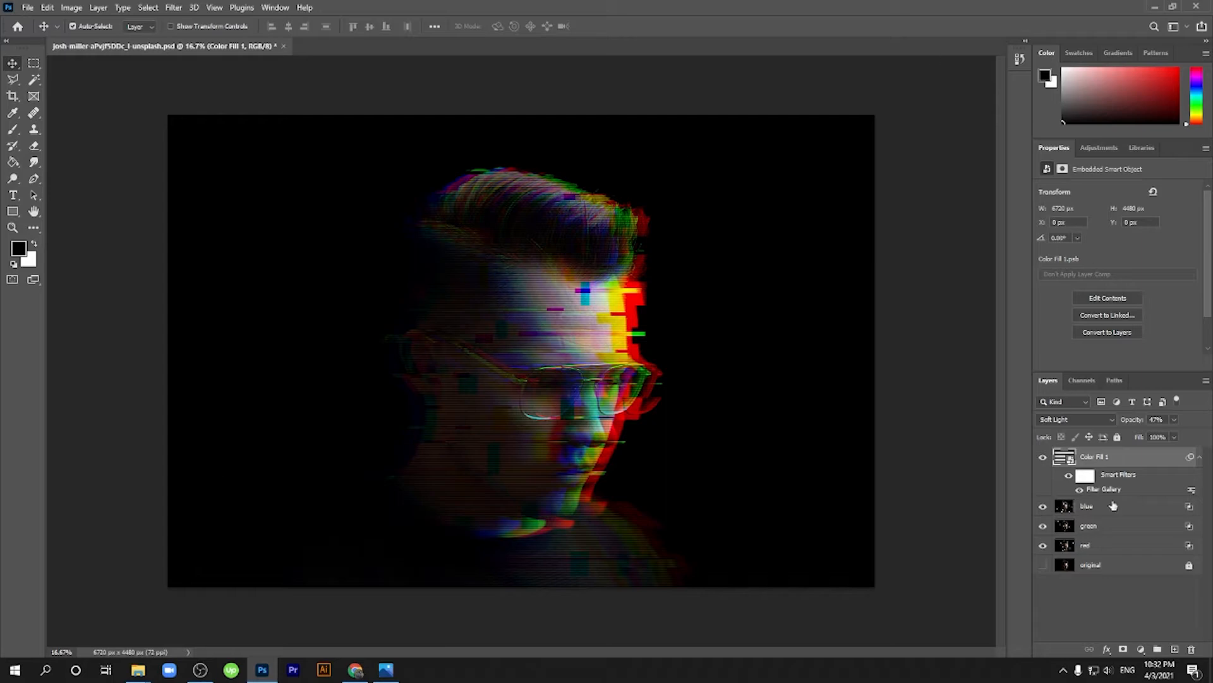
Compare the original photo with the glitch effect by toggling visibility of the Color Fill 1, blue, green, red and original layers
left_click(1043, 456)
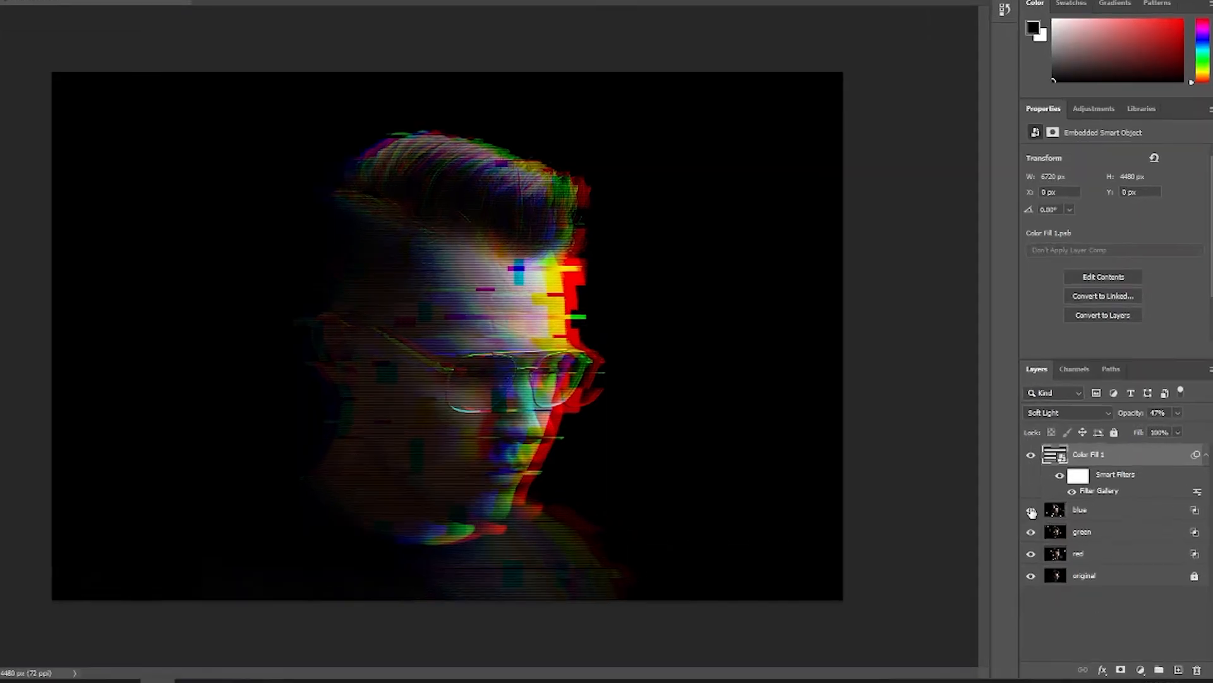
left_click(1042, 506)
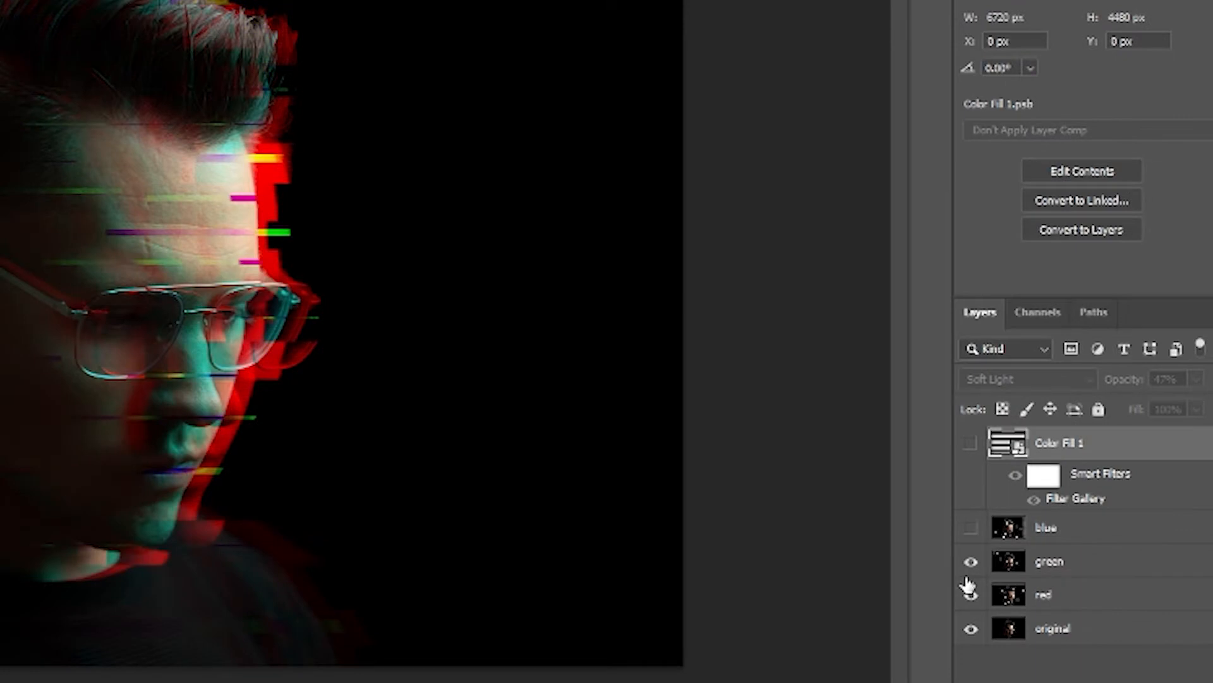
left_click(971, 561)
left_click(971, 594)
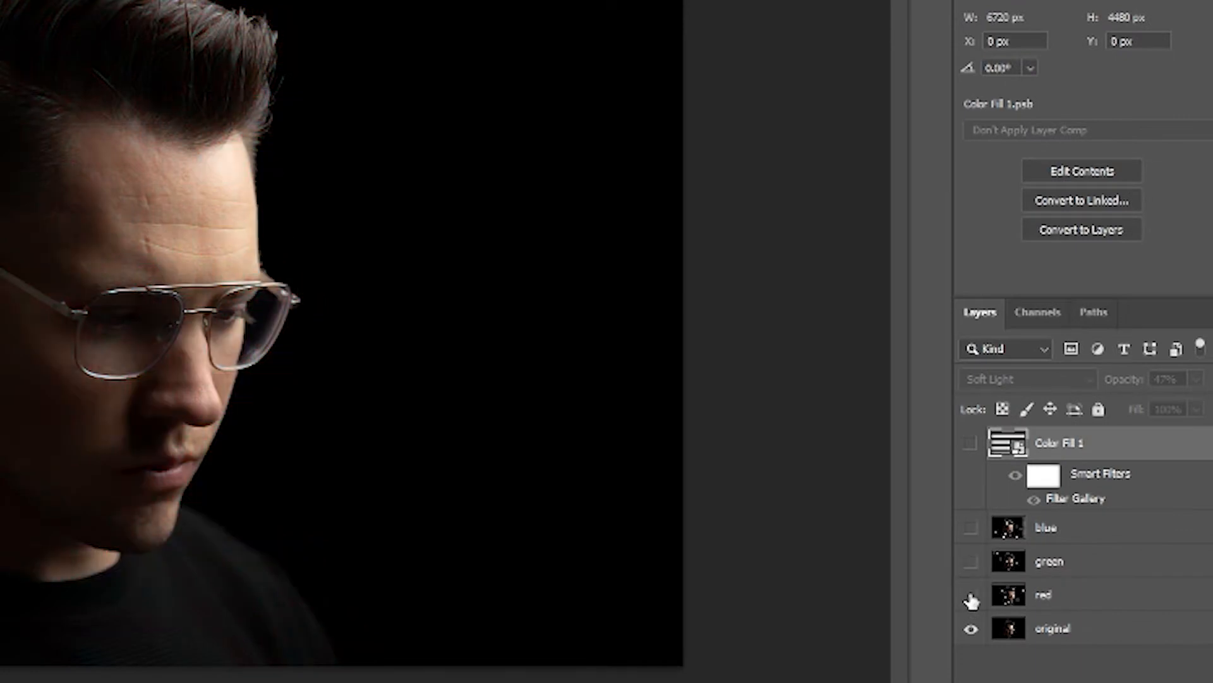
left_click(972, 596)
left_click(971, 562)
left_click(971, 528)
left_click(971, 630)
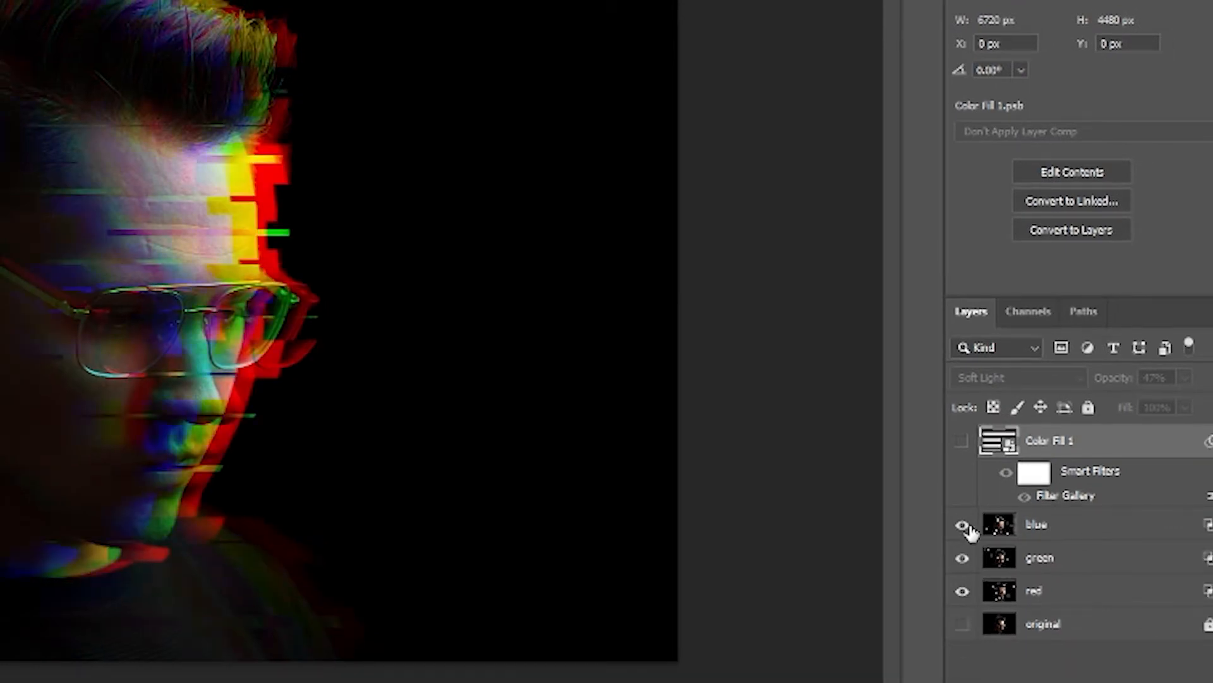
left_click(962, 625)
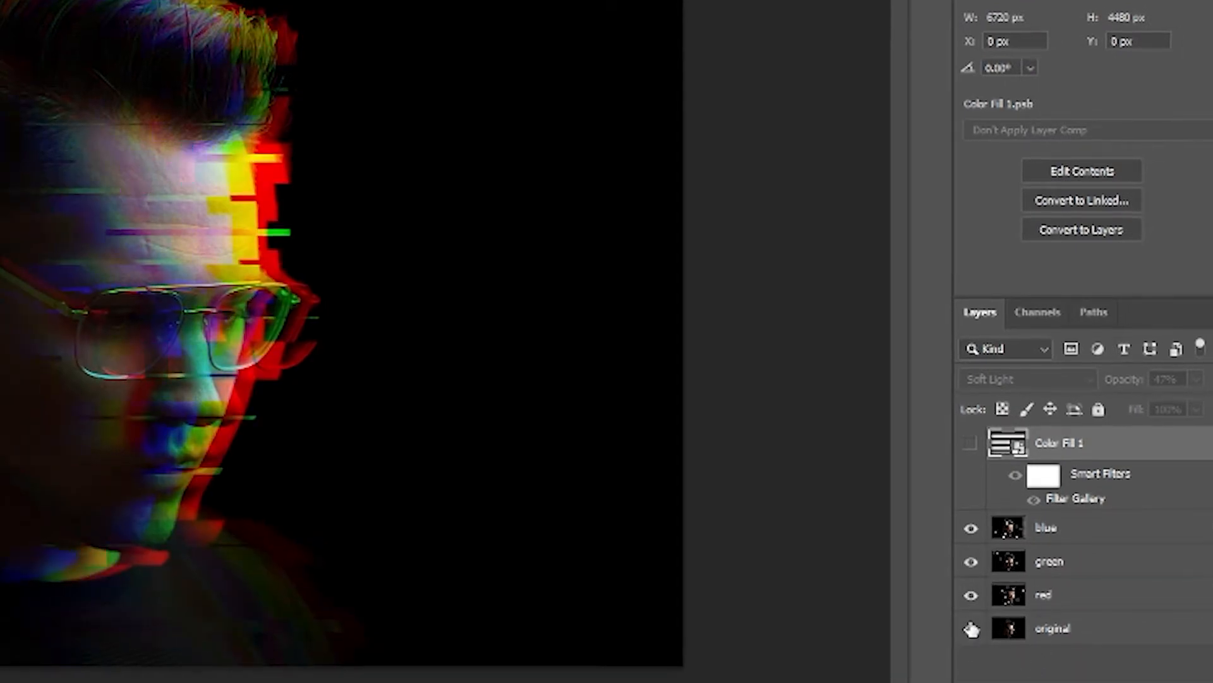
left_click(972, 444)
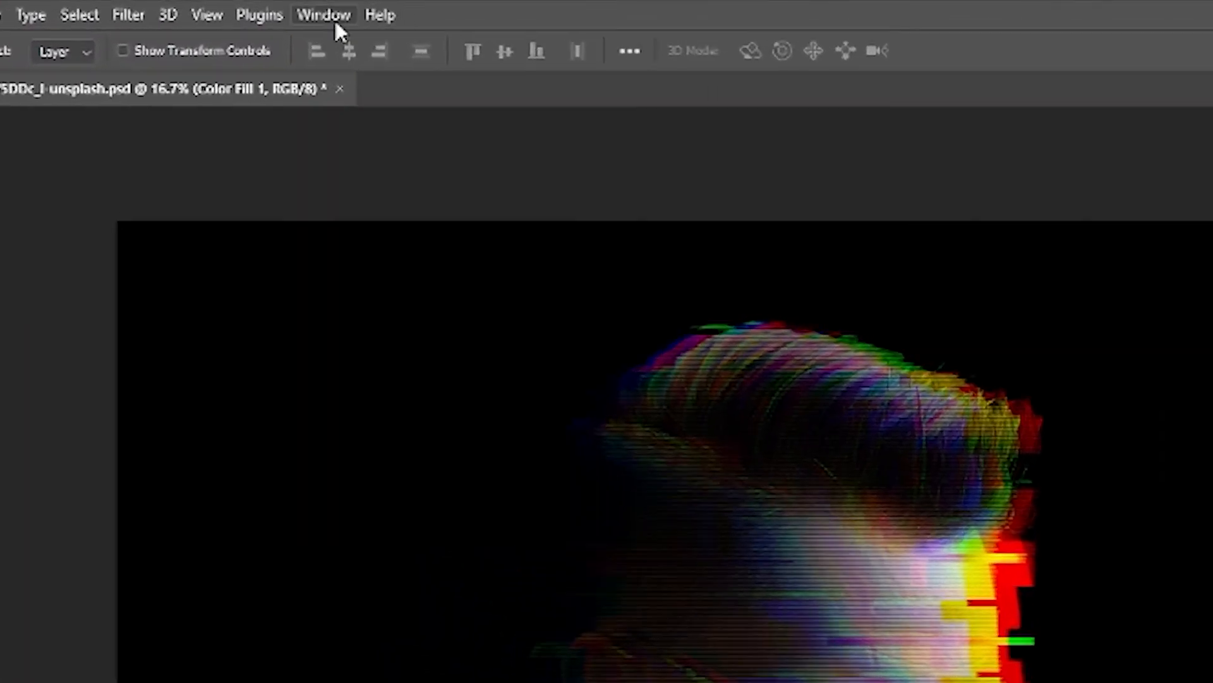
Switch the workspace to Motion
left_click(275, 8)
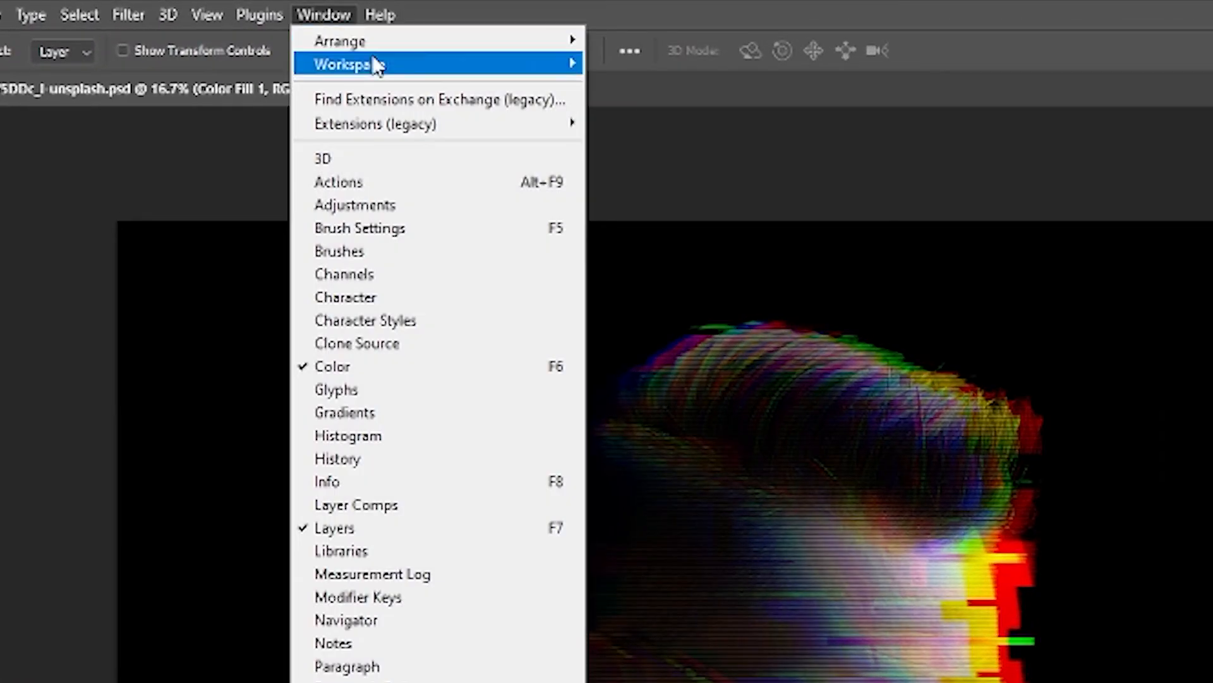
mouse_move(411, 70)
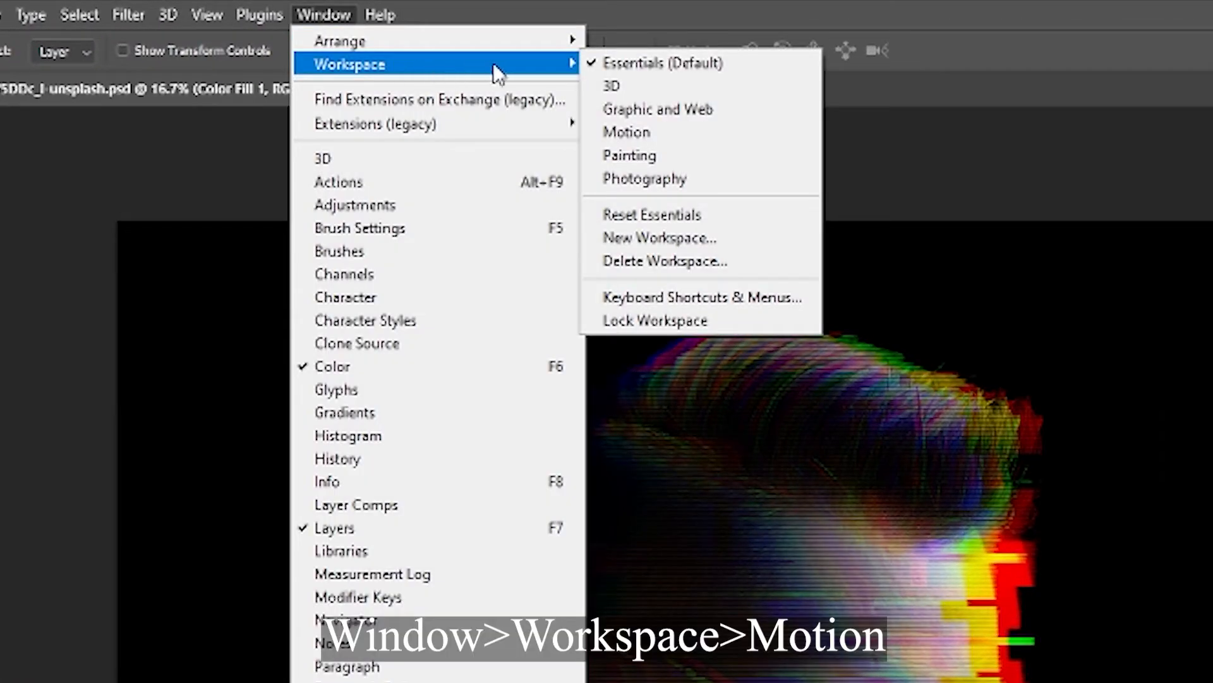
left_click(672, 134)
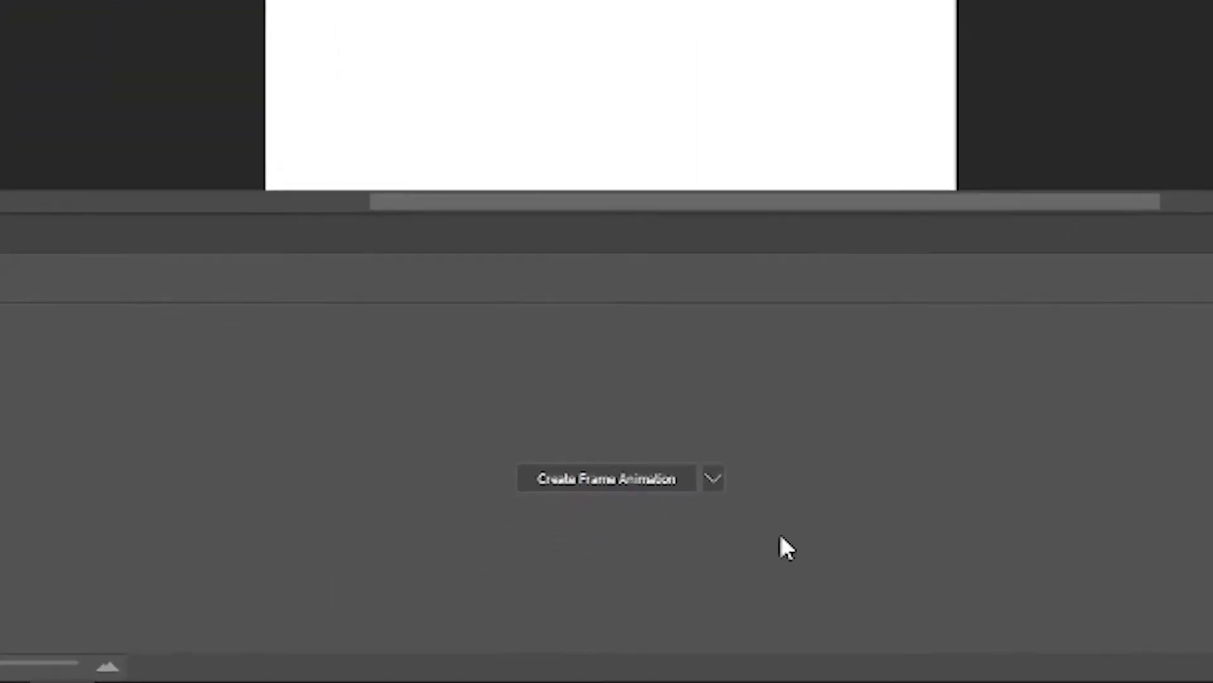
Create a frame animation in the timeline
left_click(761, 453)
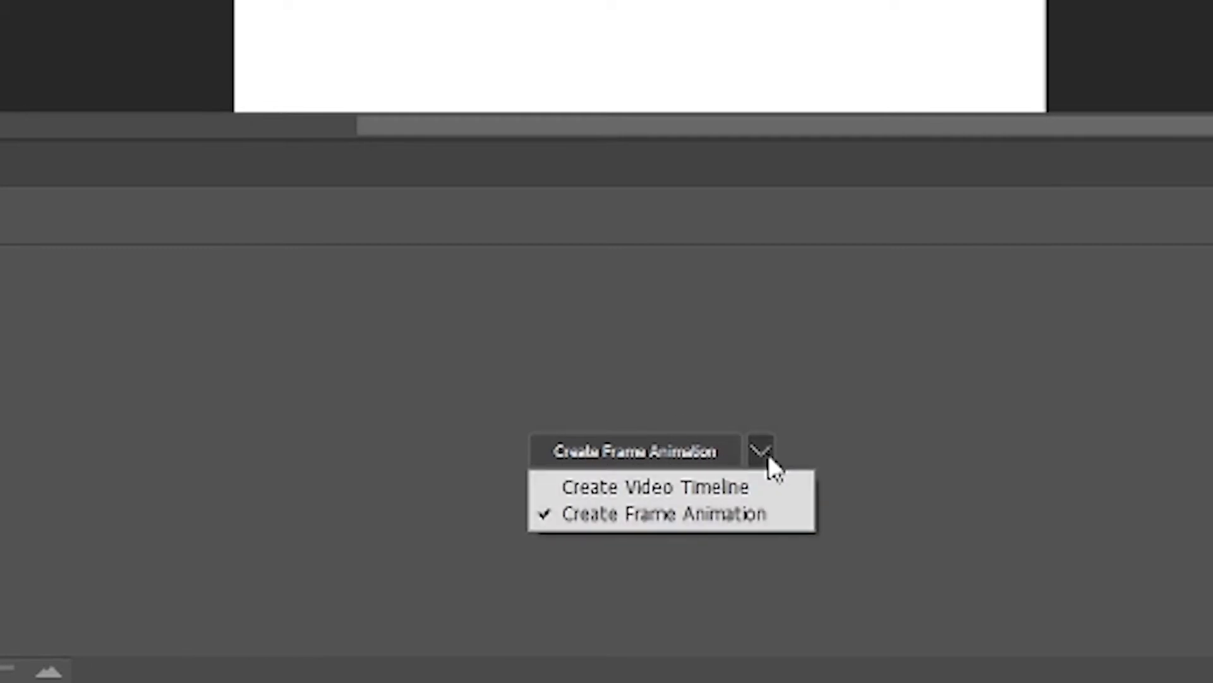
left_click(695, 522)
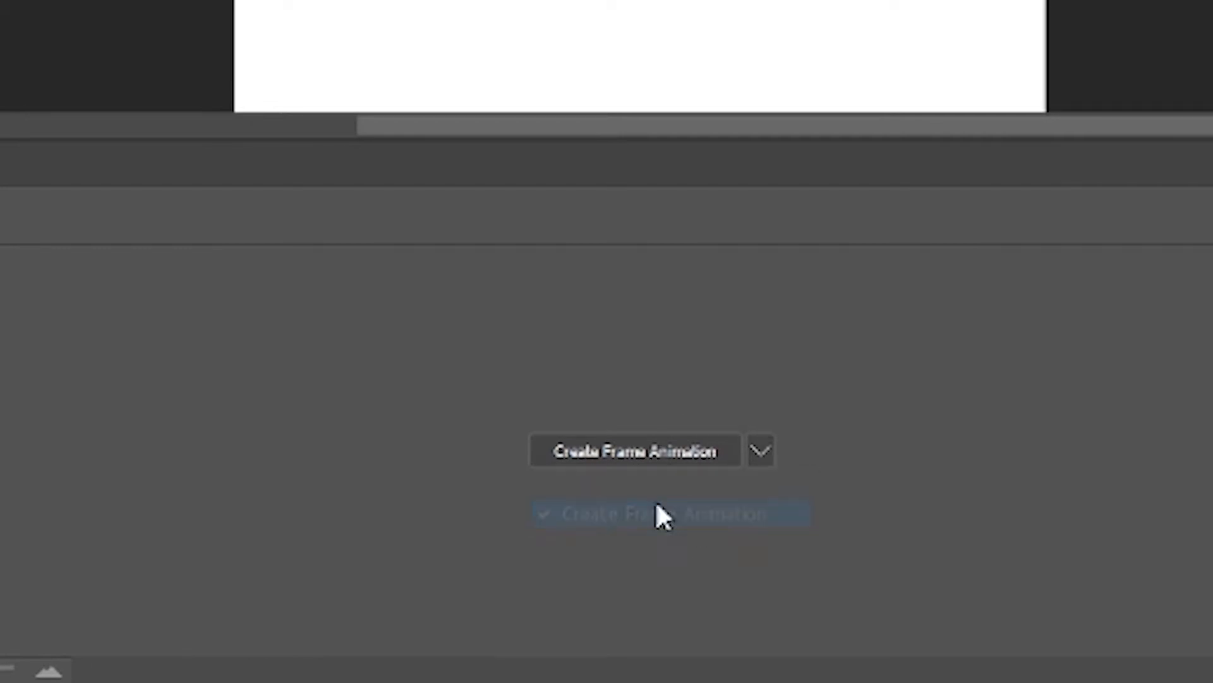
left_click(628, 453)
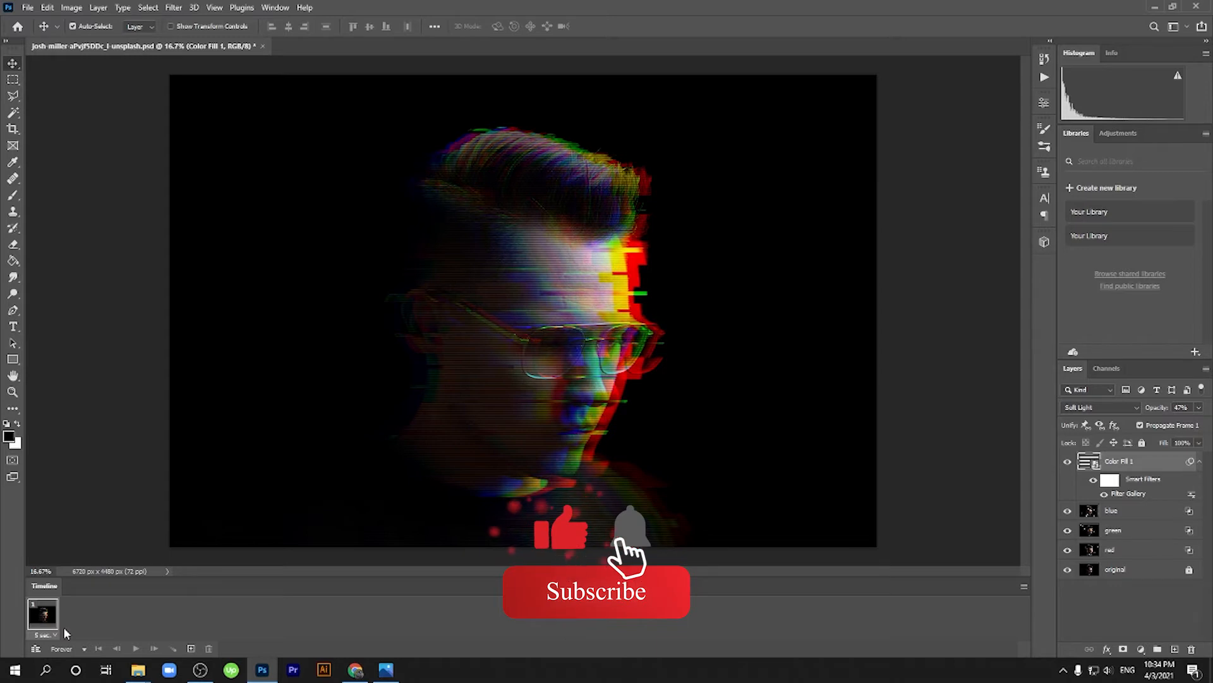
Try extending the Color Fill 1 clip to about 55 seconds in a video timeline, and return to frame animation
left_click(35, 648)
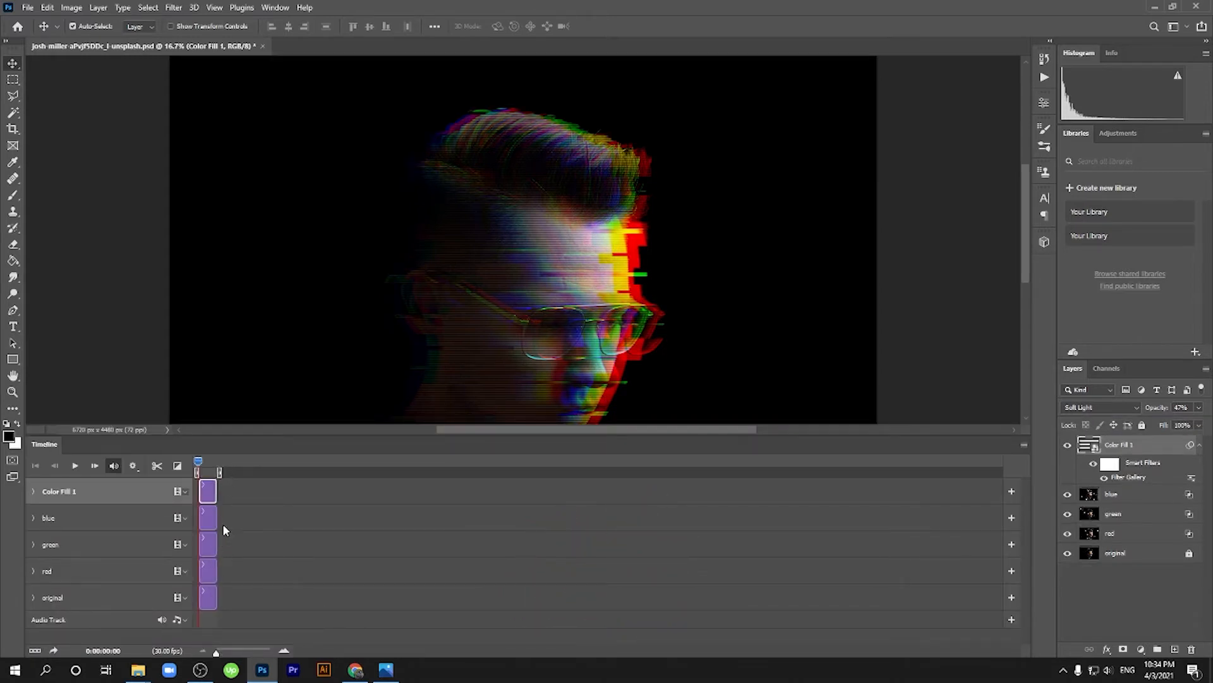
left_click_drag(218, 496, 410, 493)
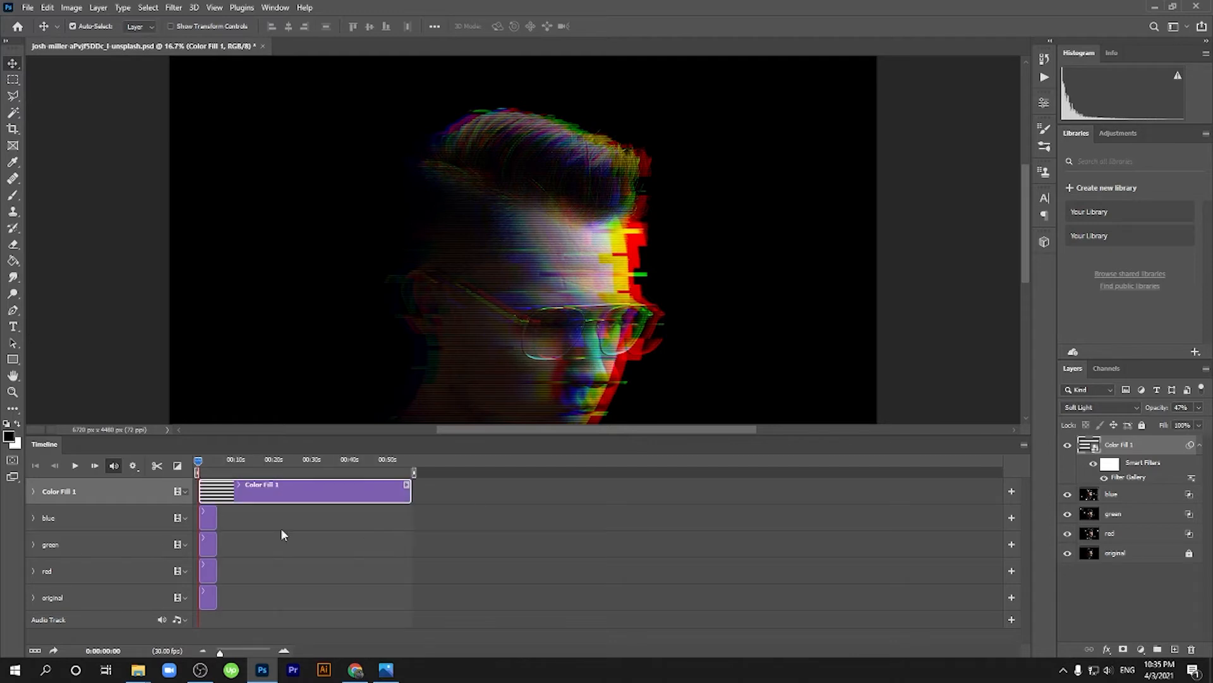
key("ctrl+z")
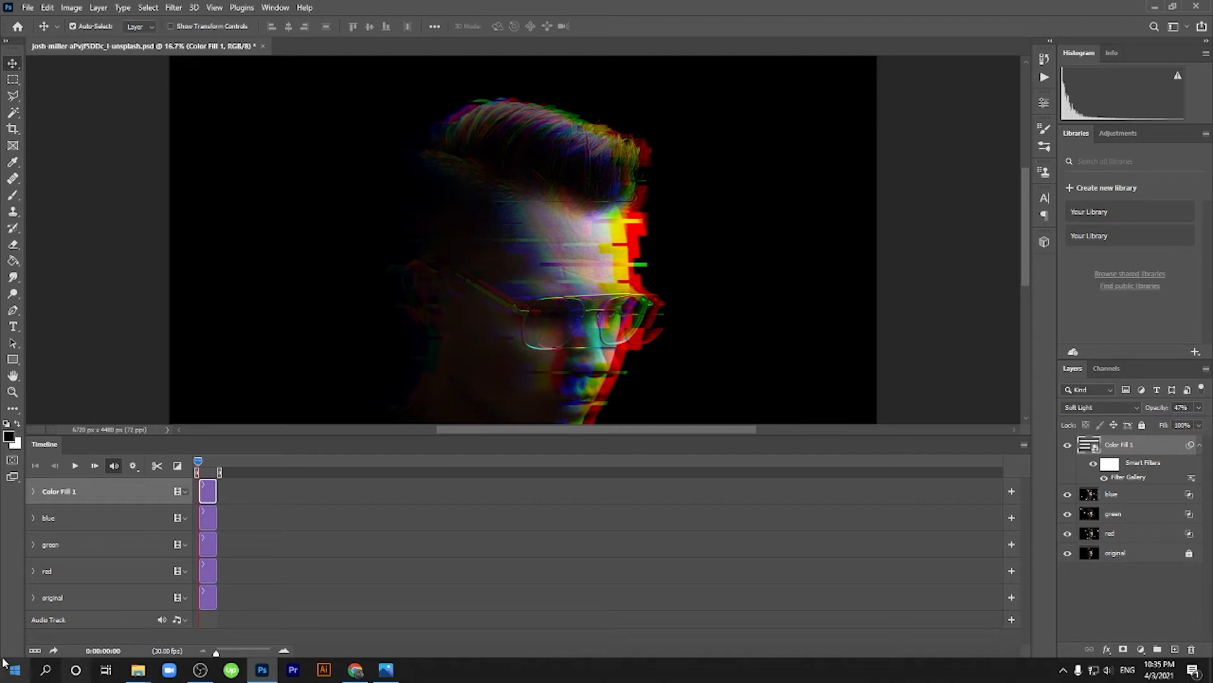
left_click(31, 649)
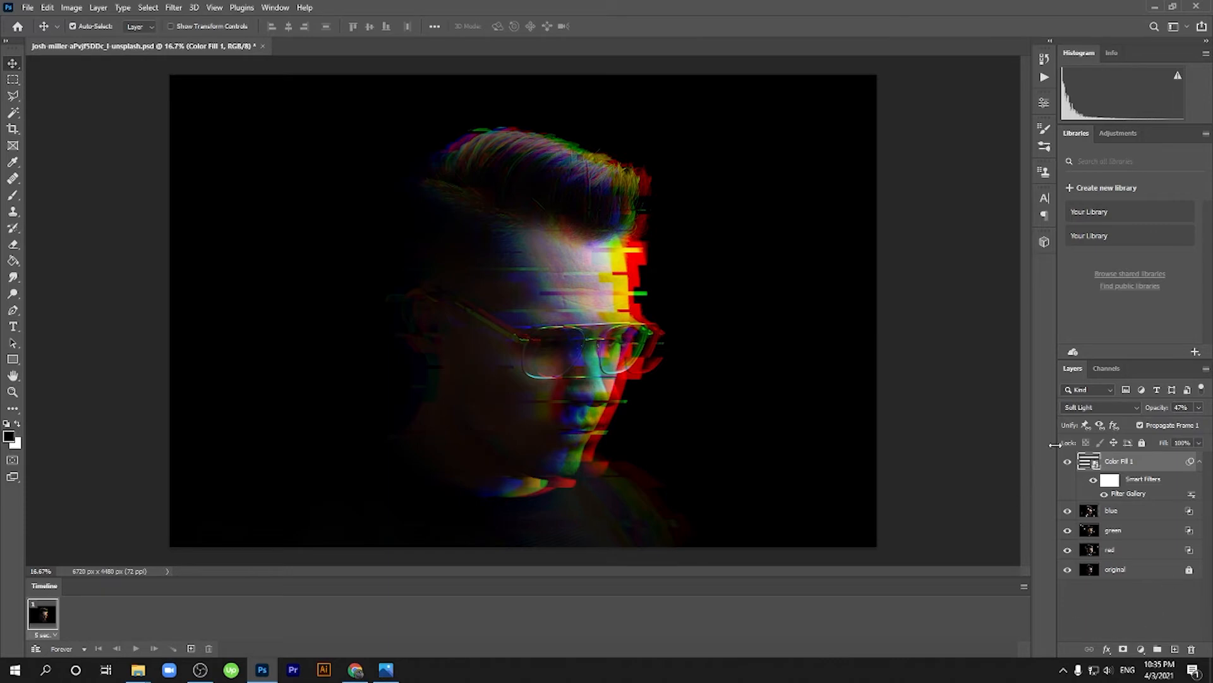
Hide the Color Fill 1, blue, green and red layers in the first frame and select the original layer
left_click_drag(1068, 460, 1068, 532)
left_click(1068, 551)
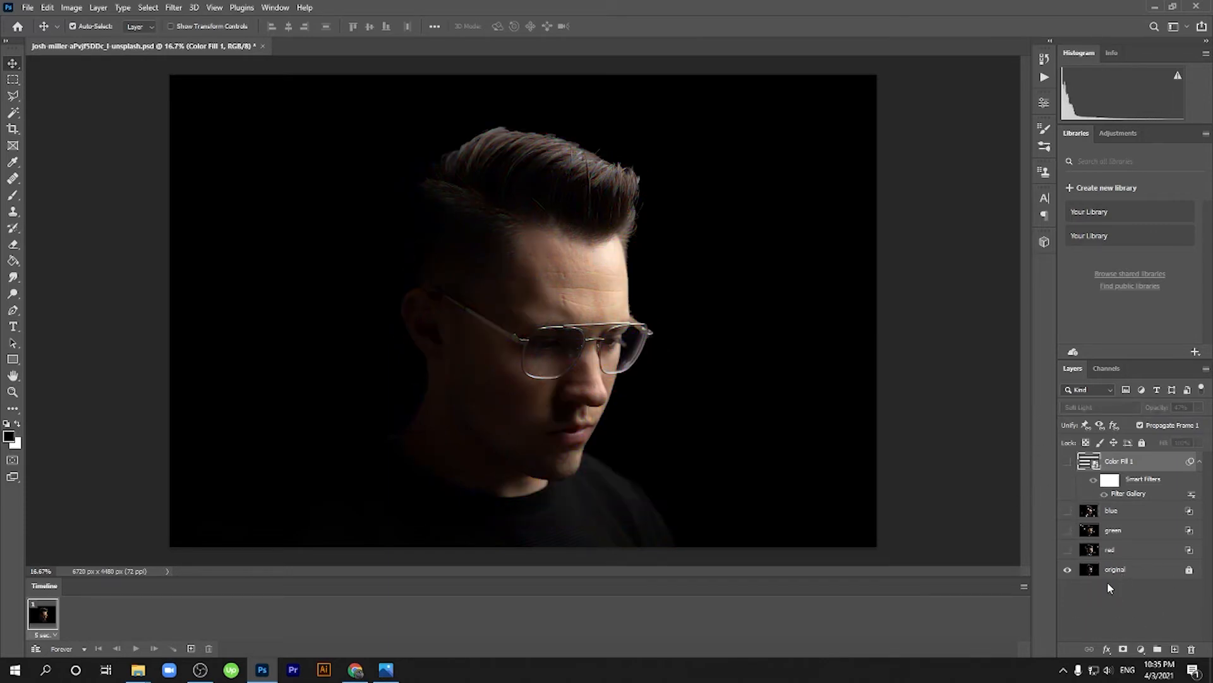
left_click(1089, 573)
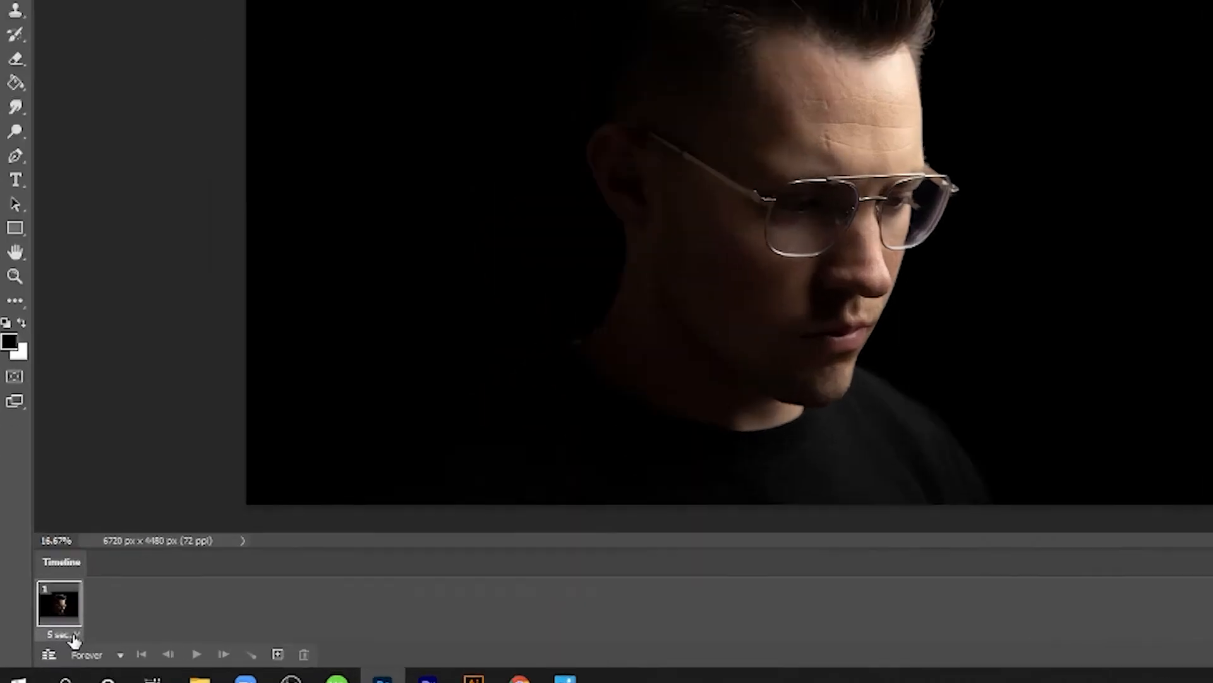
Set the first frame's duration to No delay
left_click(54, 635)
left_click(124, 645)
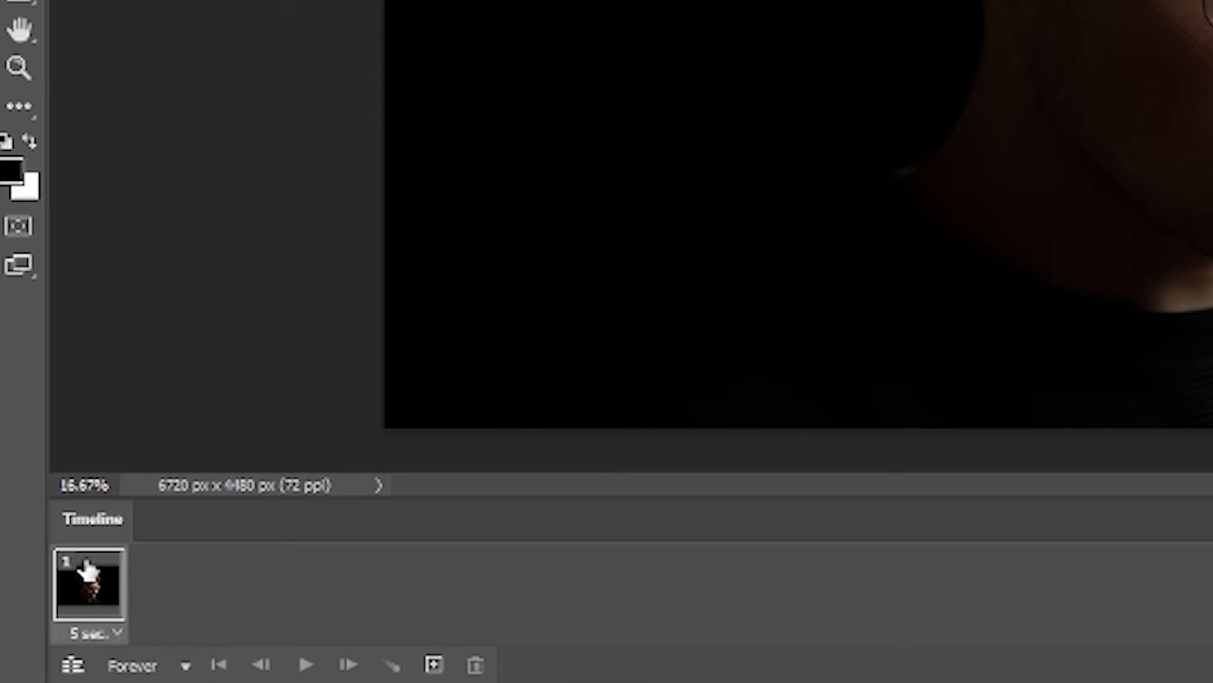
left_click(115, 632)
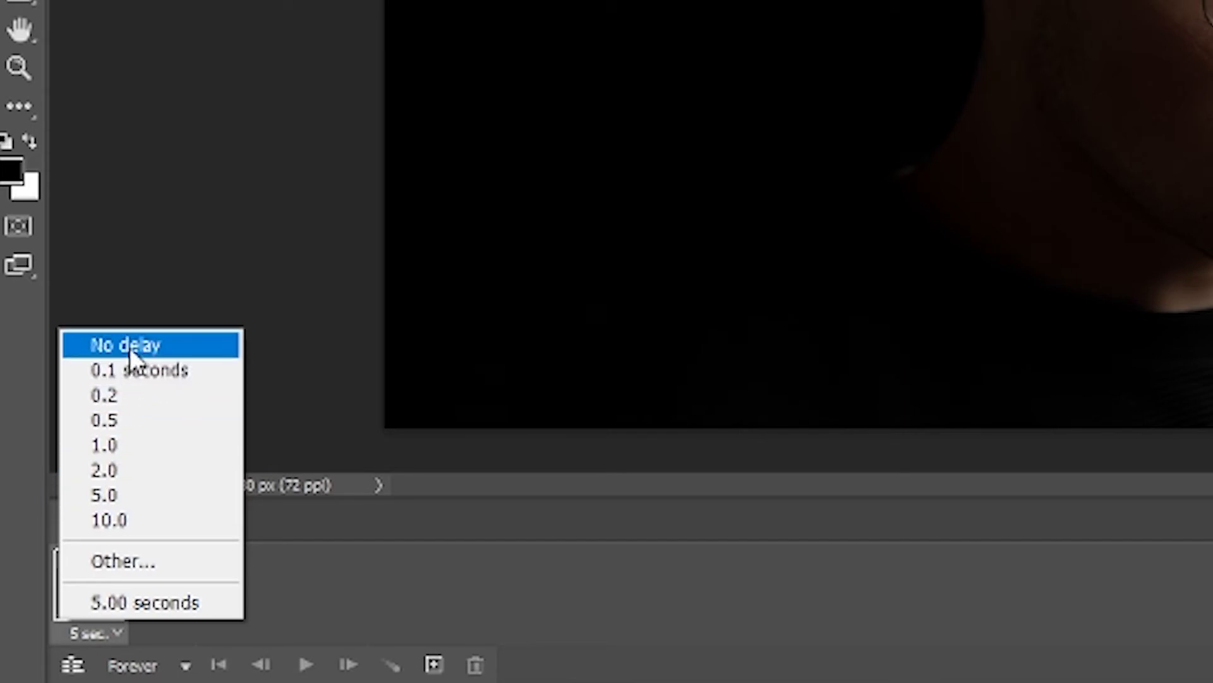
left_click(172, 349)
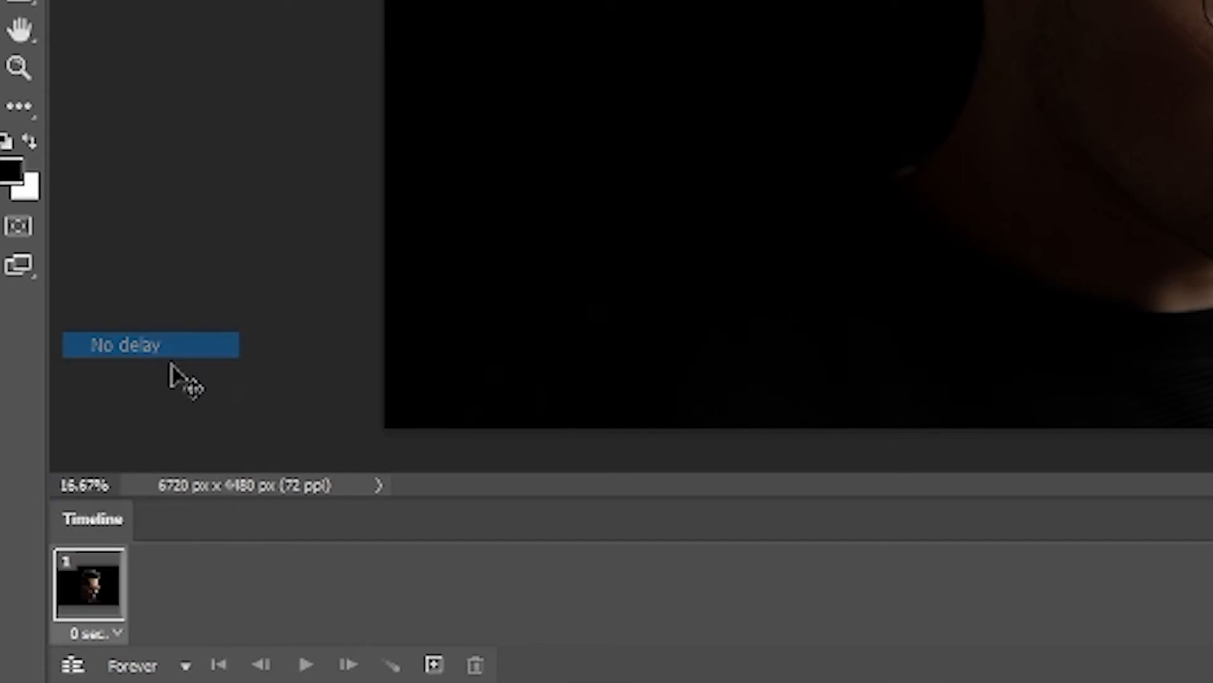
left_click(94, 635)
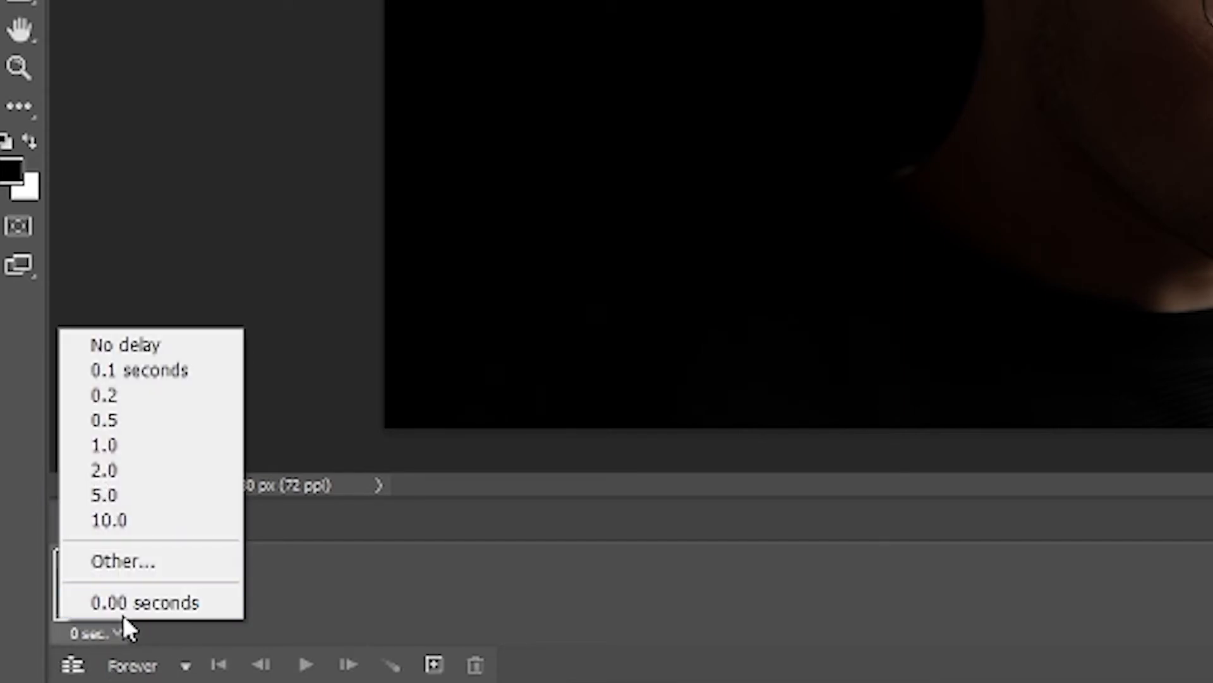
left_click(304, 625)
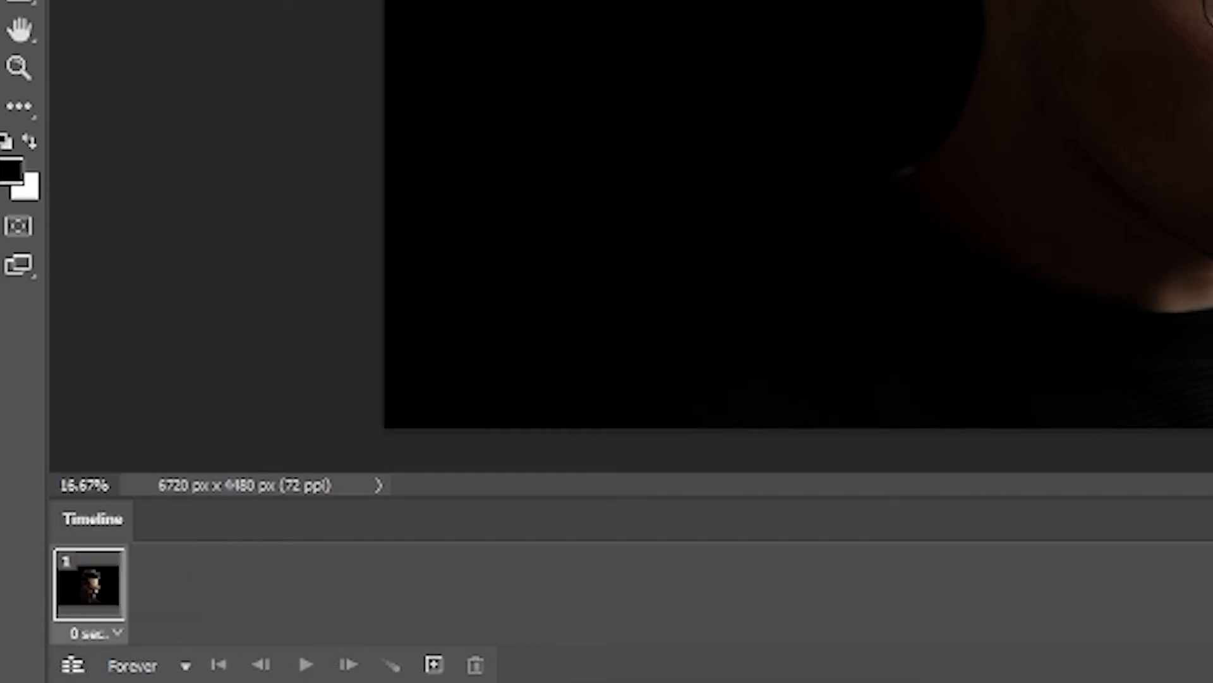
Duplicate the first frame and make the second show only the red and green layers, with the original hidden
left_click(432, 665)
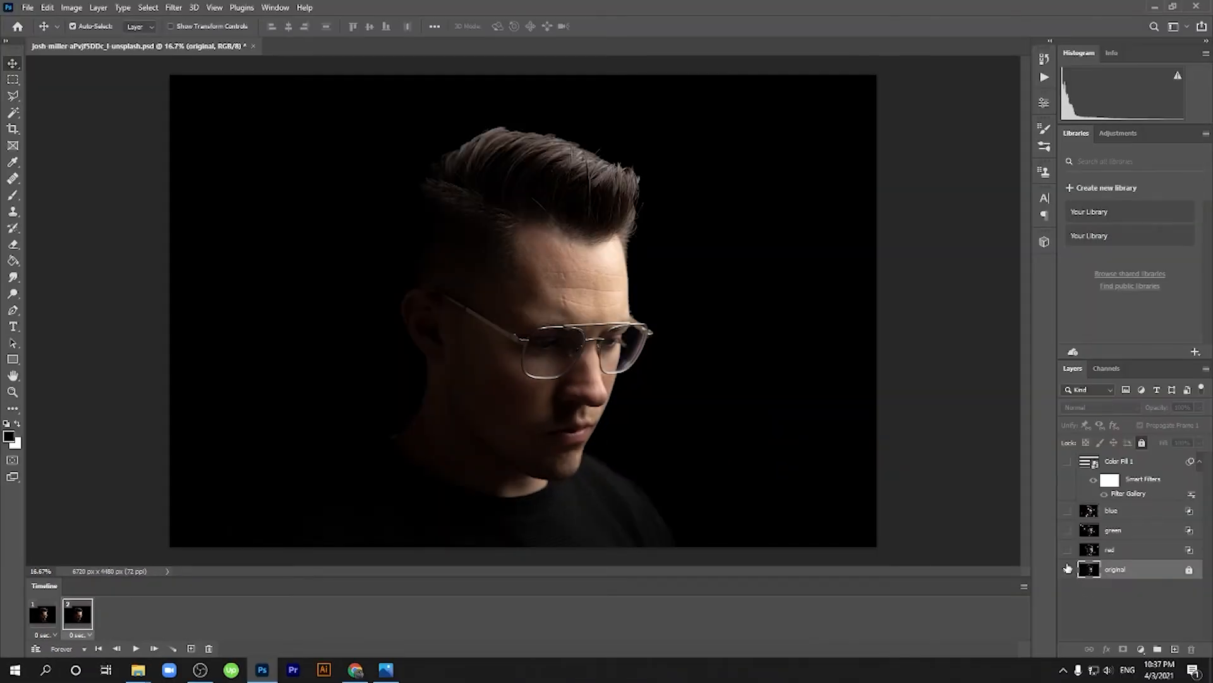
left_click(1068, 570)
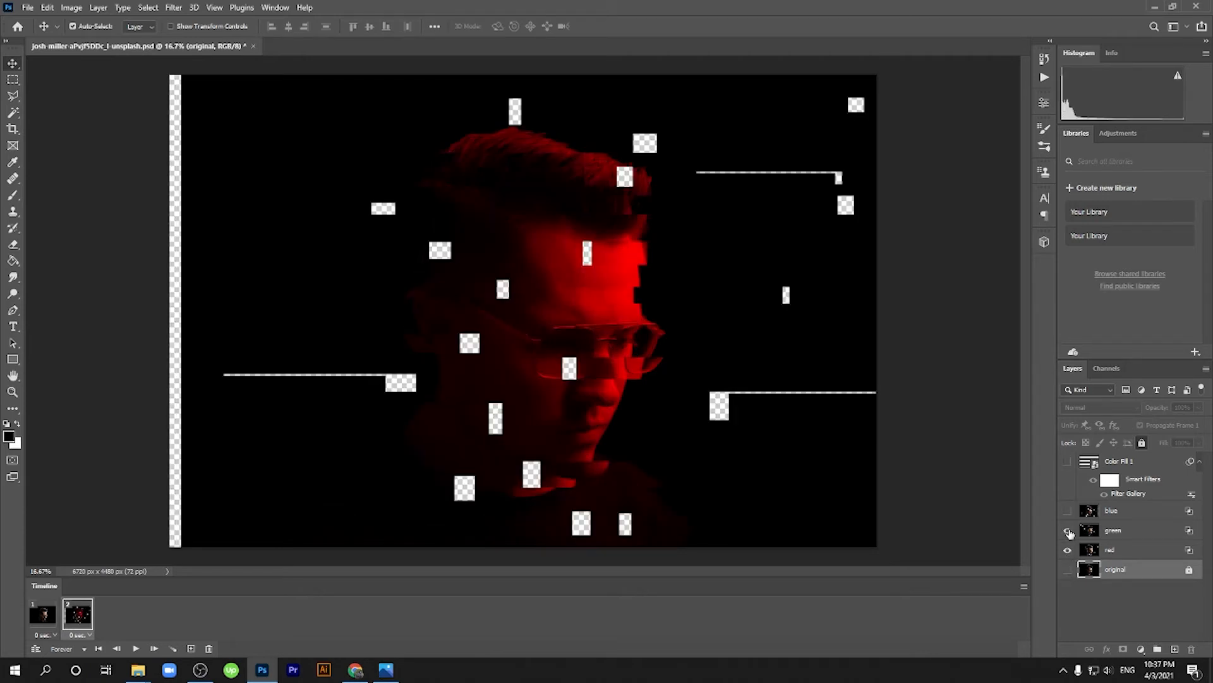
left_click(1069, 532)
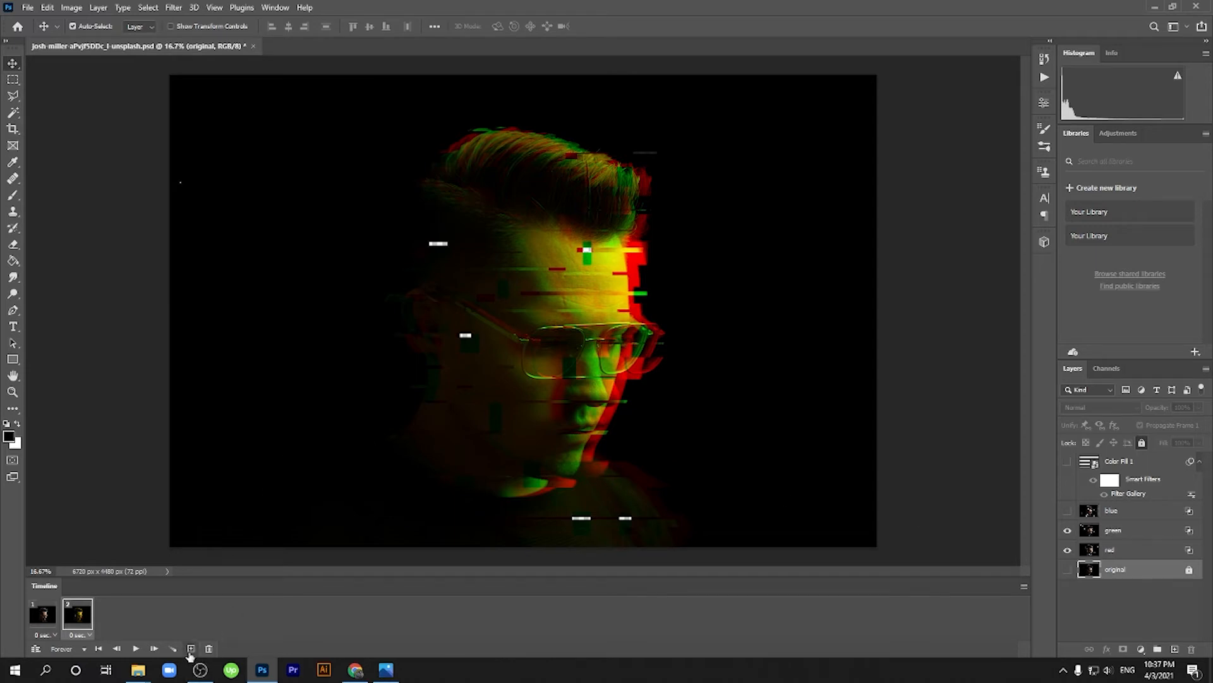
Add a third frame showing only green and blue, and a fourth showing Color Fill 1, blue and red
left_click(191, 649)
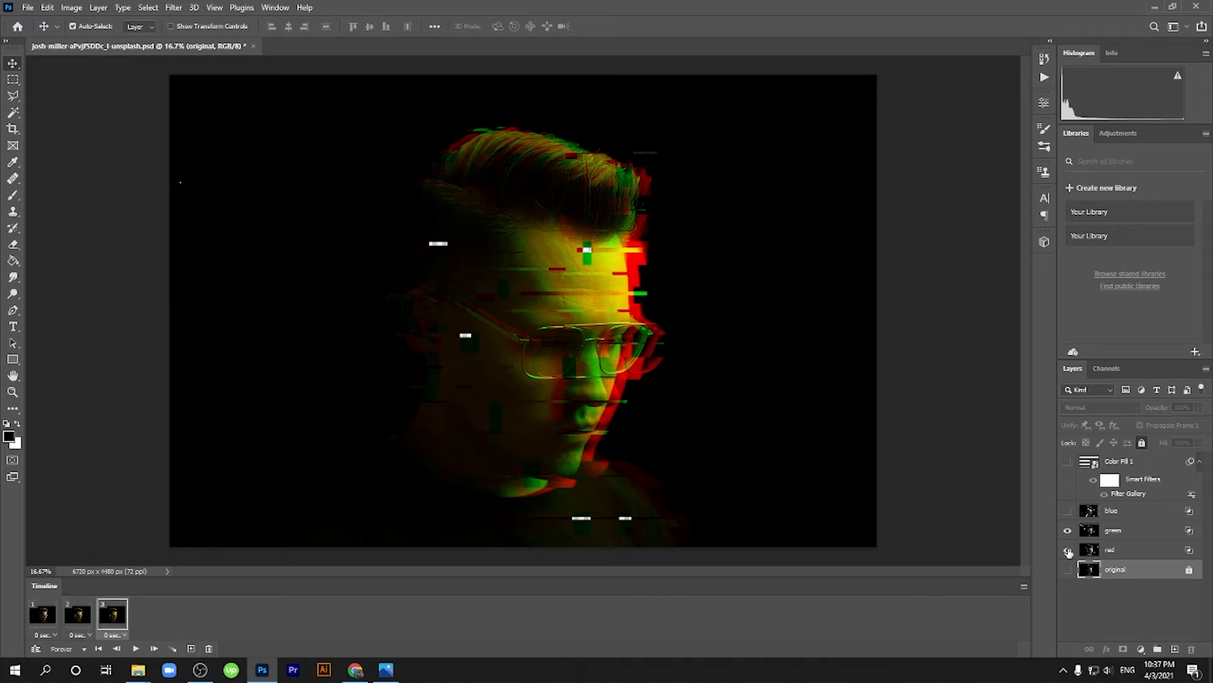
left_click(1068, 532, "alt")
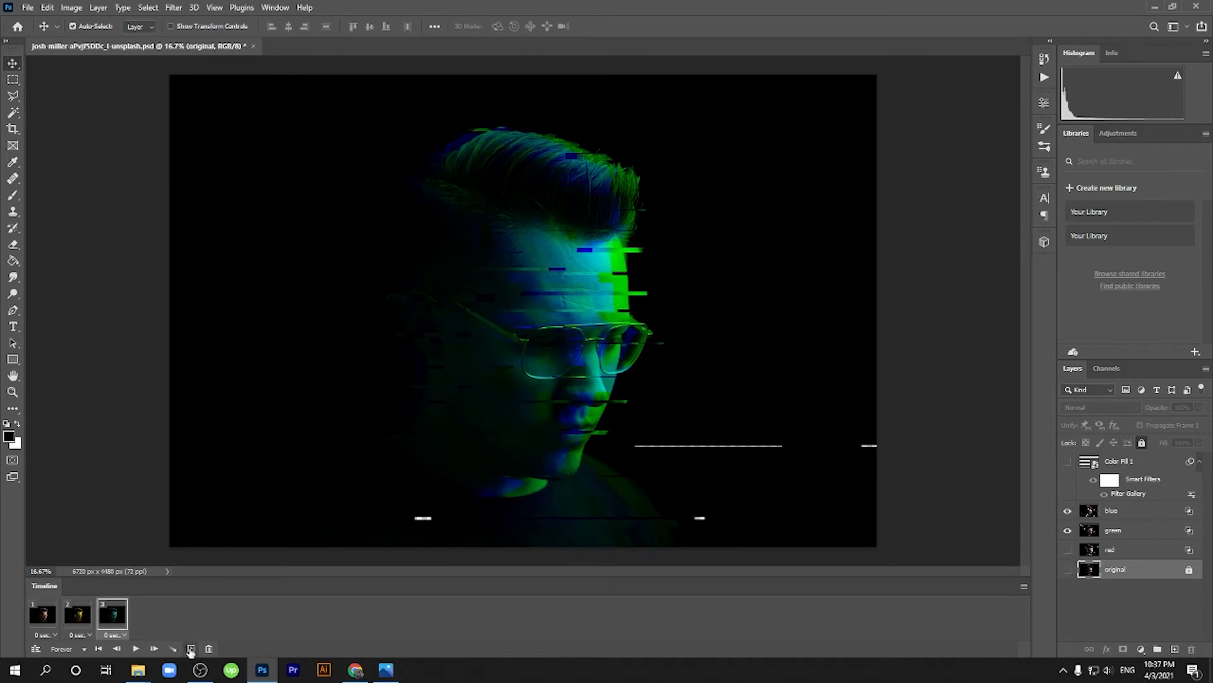
left_click(190, 649)
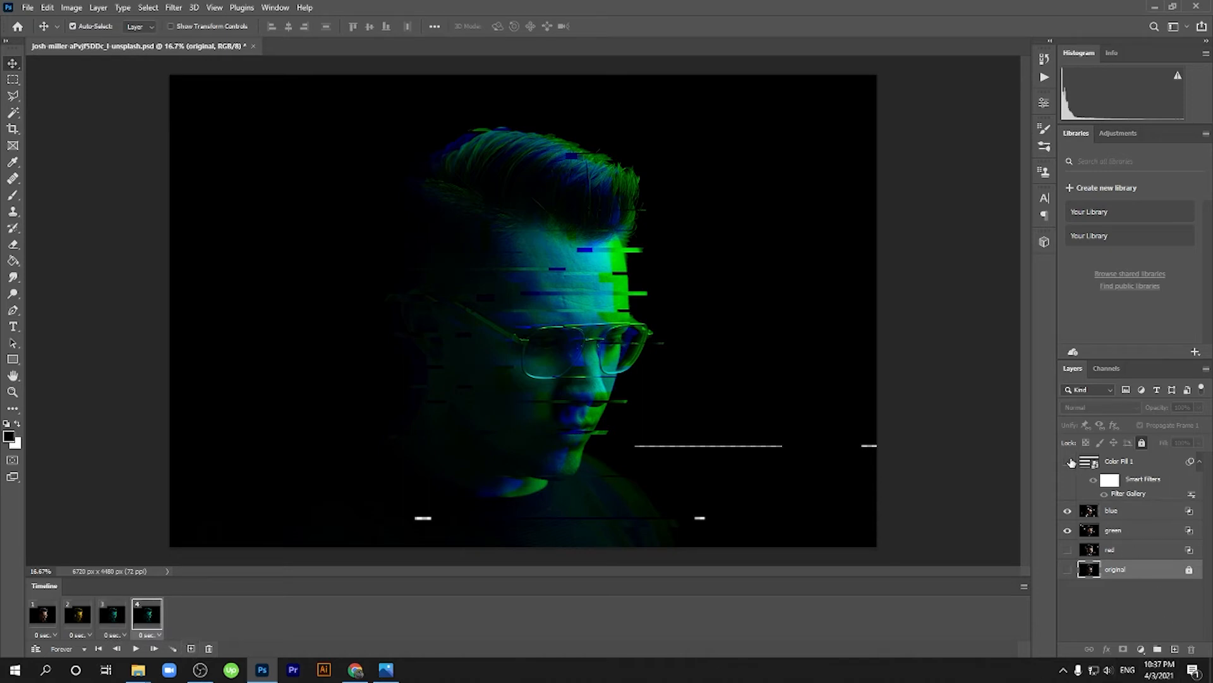
left_click(1068, 531)
left_click(1068, 550)
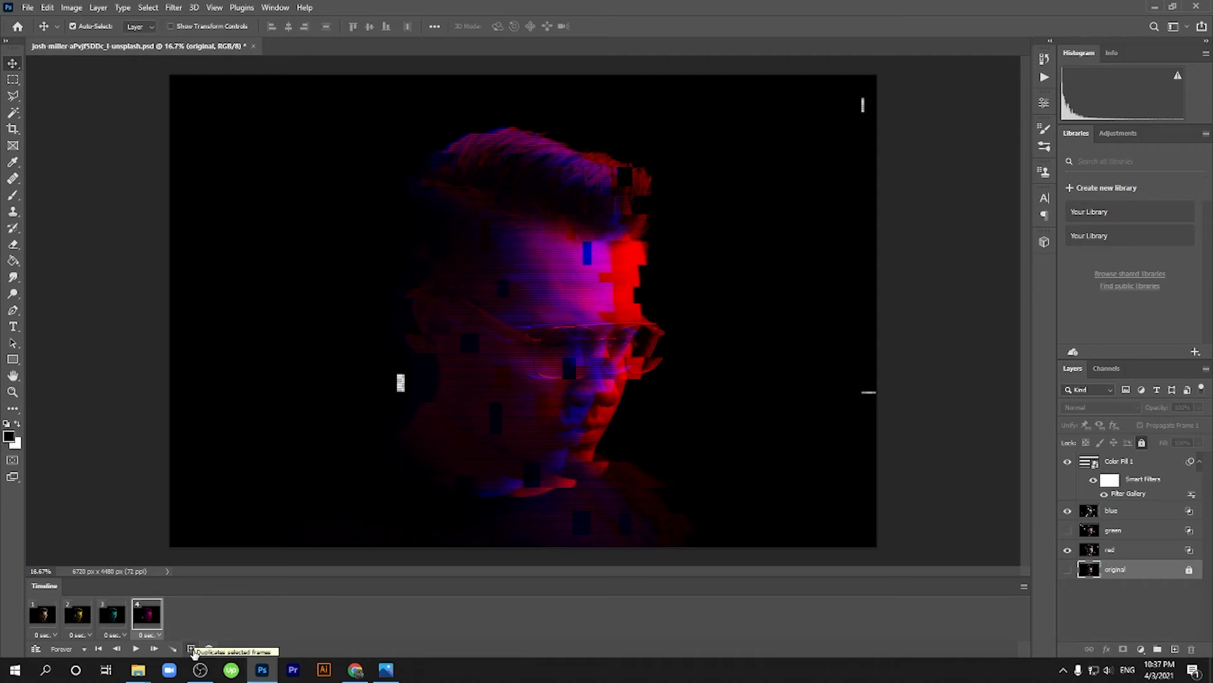
Add a fifth frame showing Color Fill 1, red and original, and a sixth frame with the red layer hidden
left_click(192, 649)
left_click(1068, 511)
left_click(1067, 569)
left_click(192, 648)
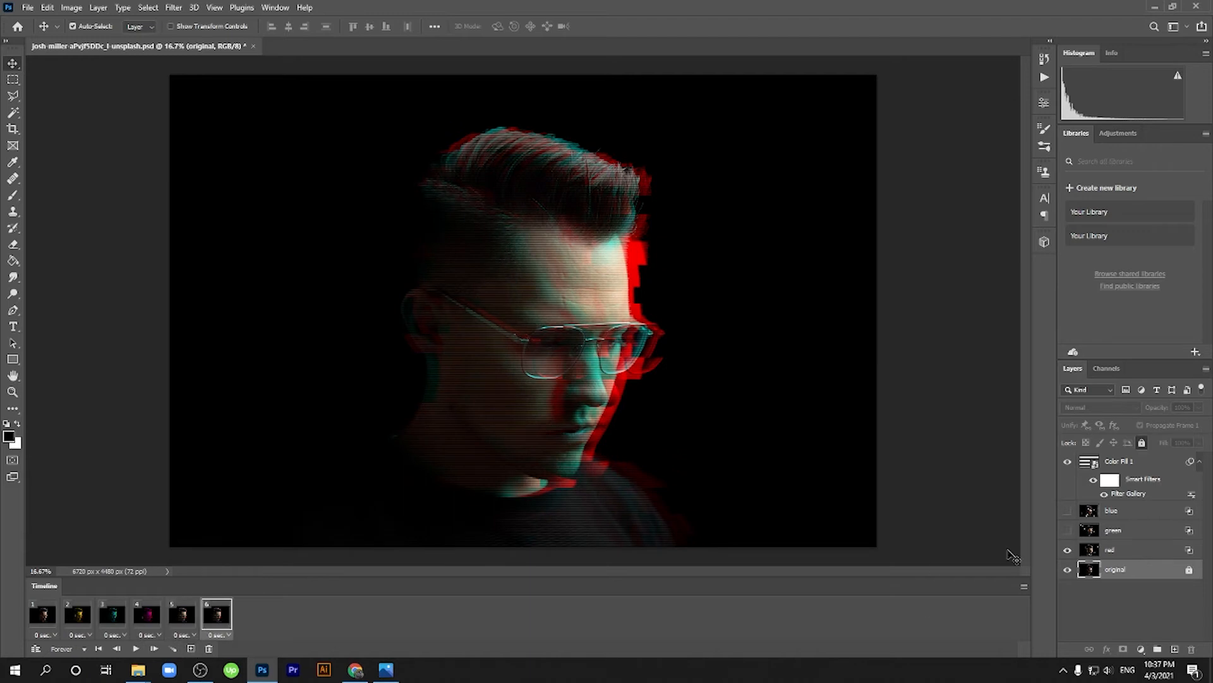
left_click(1067, 549)
Add a seventh frame showing Color Fill 1, blue, green and red, with the original layer hidden
left_click(191, 648)
left_click(1067, 530)
left_click(1068, 510)
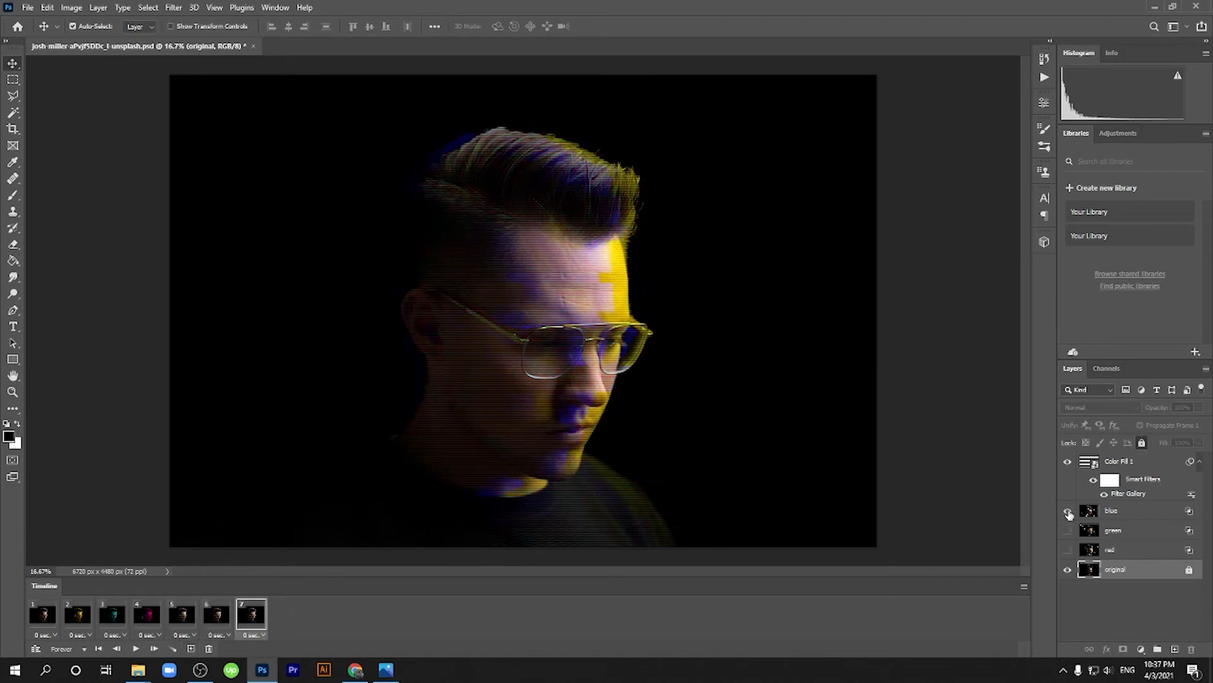
left_click(1067, 531)
left_click(1067, 570)
left_click(1067, 550)
Add an eighth frame showing Color Fill 1, blue and red, and a ninth showing Color Fill 1, blue and green
left_click(191, 648)
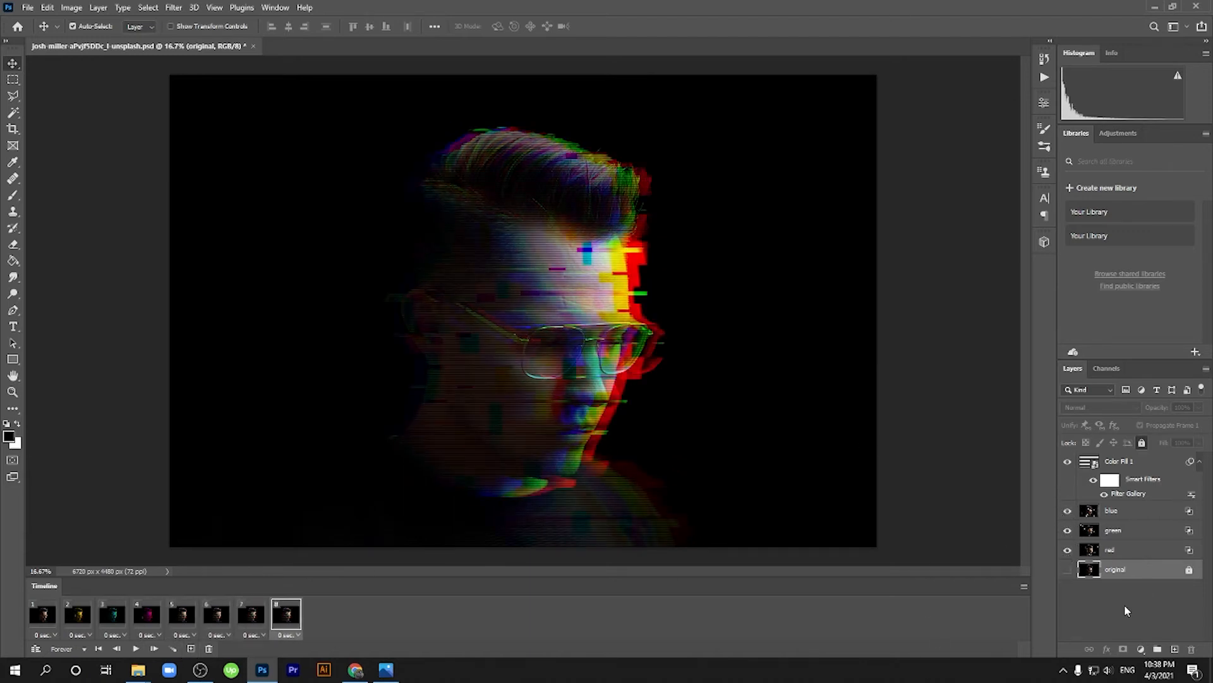
left_click(1067, 530)
left_click(192, 648)
left_click(1068, 549)
left_click(1068, 530)
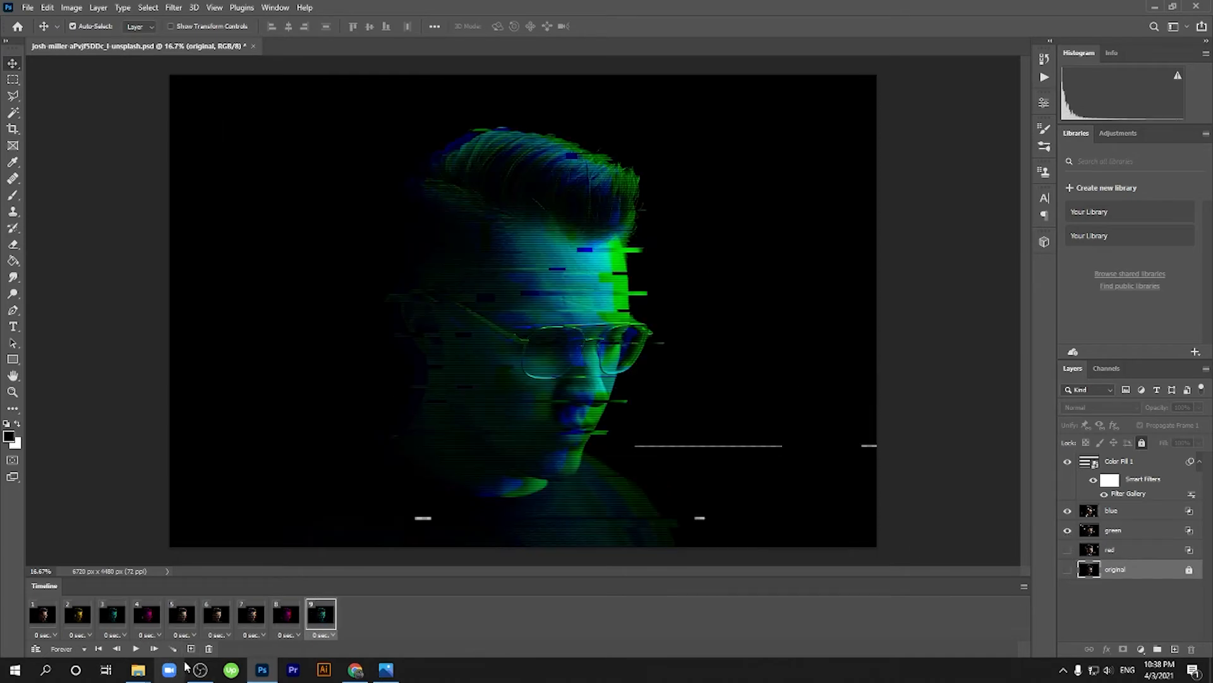
Add a tenth frame showing Color Fill 1, green and red, with the blue layer hidden
left_click(191, 649)
left_click(1067, 511)
left_click(1068, 550)
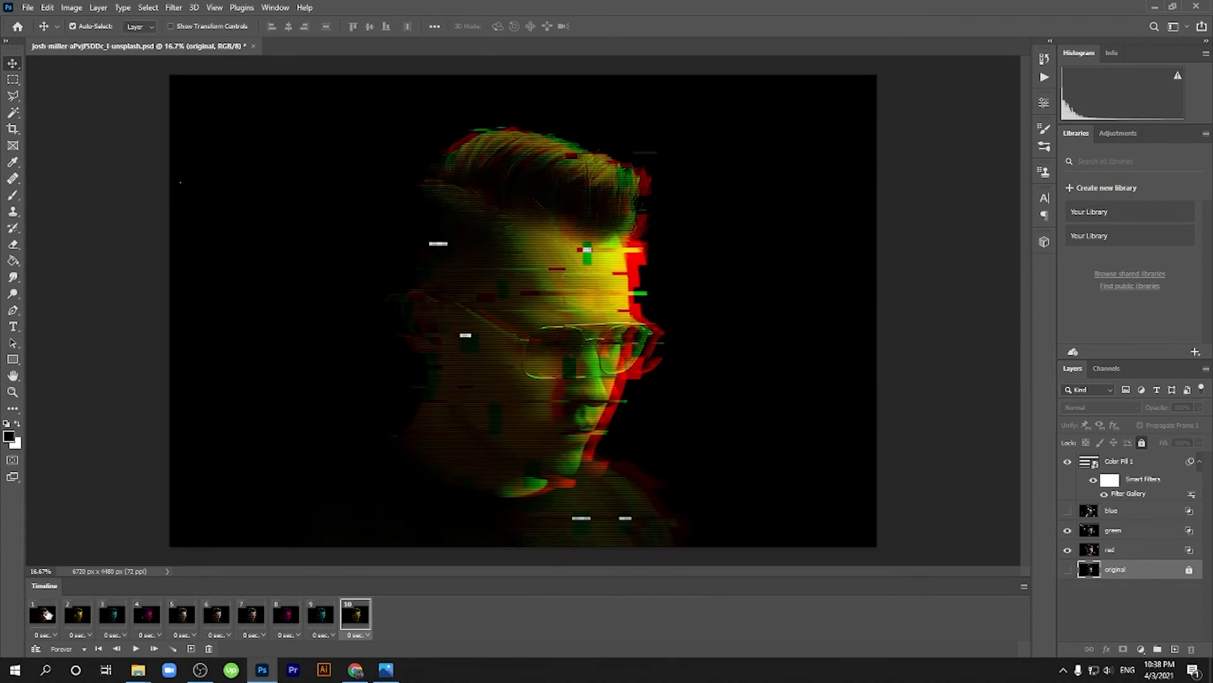
Compare the first and tenth frames, preview the animation from the first frame, and stop playback
left_click(47, 614)
left_click(356, 615)
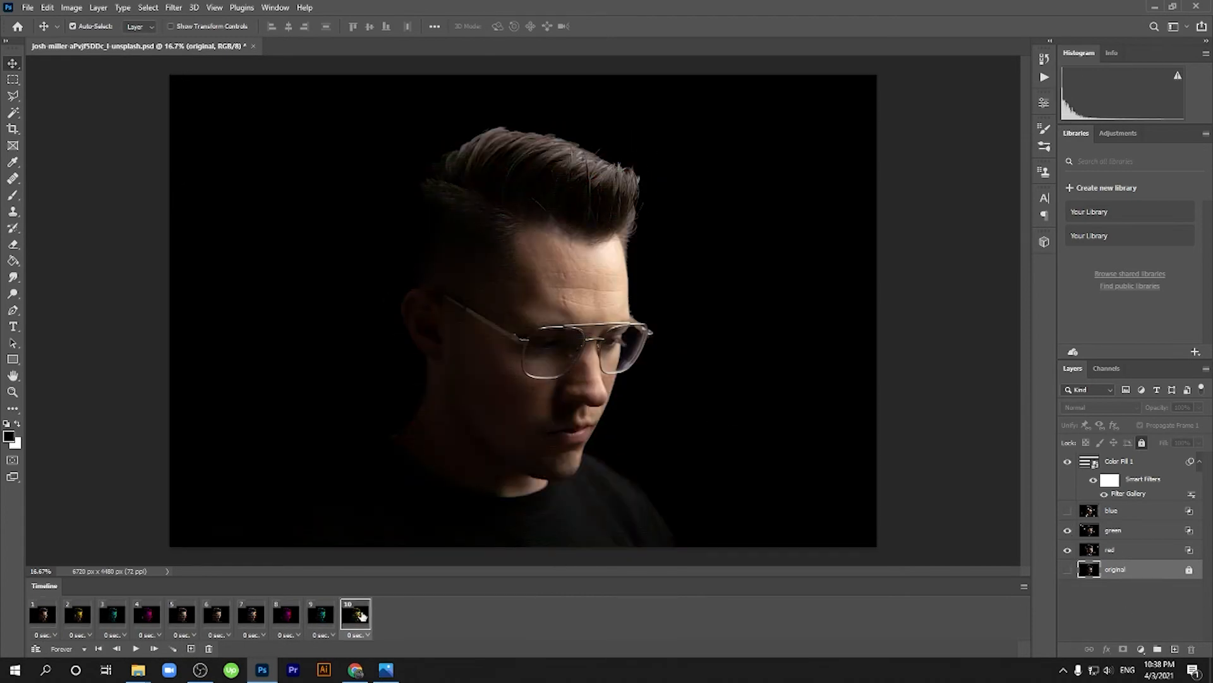
left_click(44, 615)
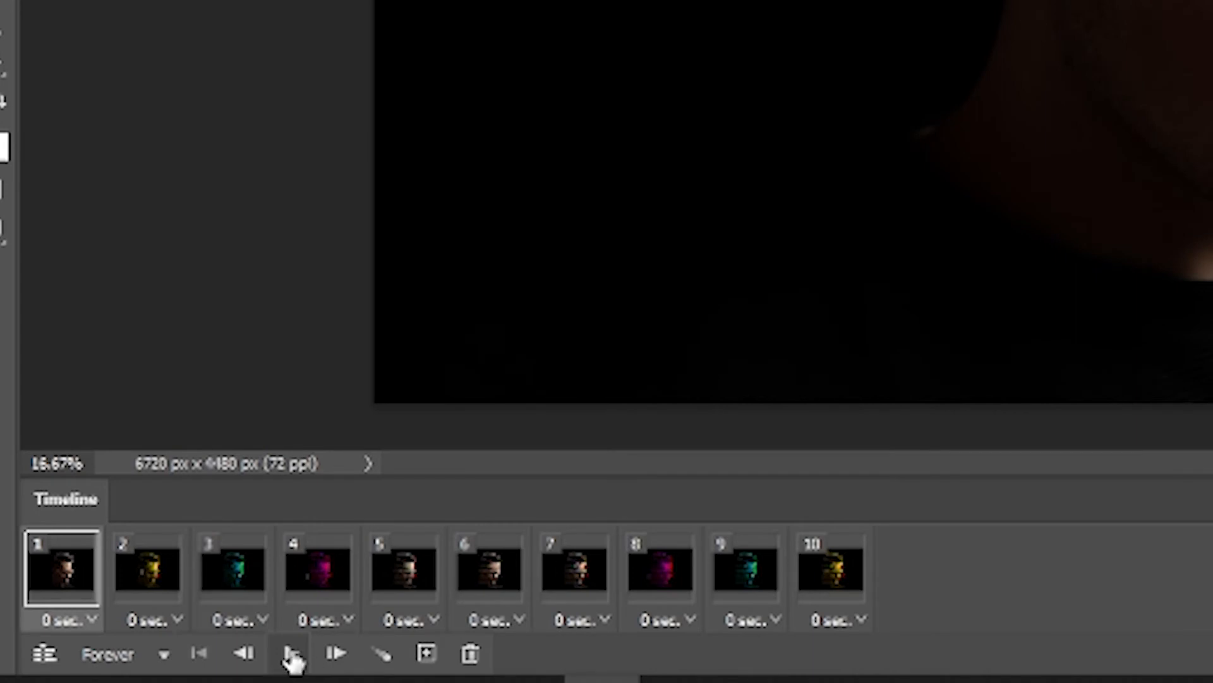
left_click(291, 655)
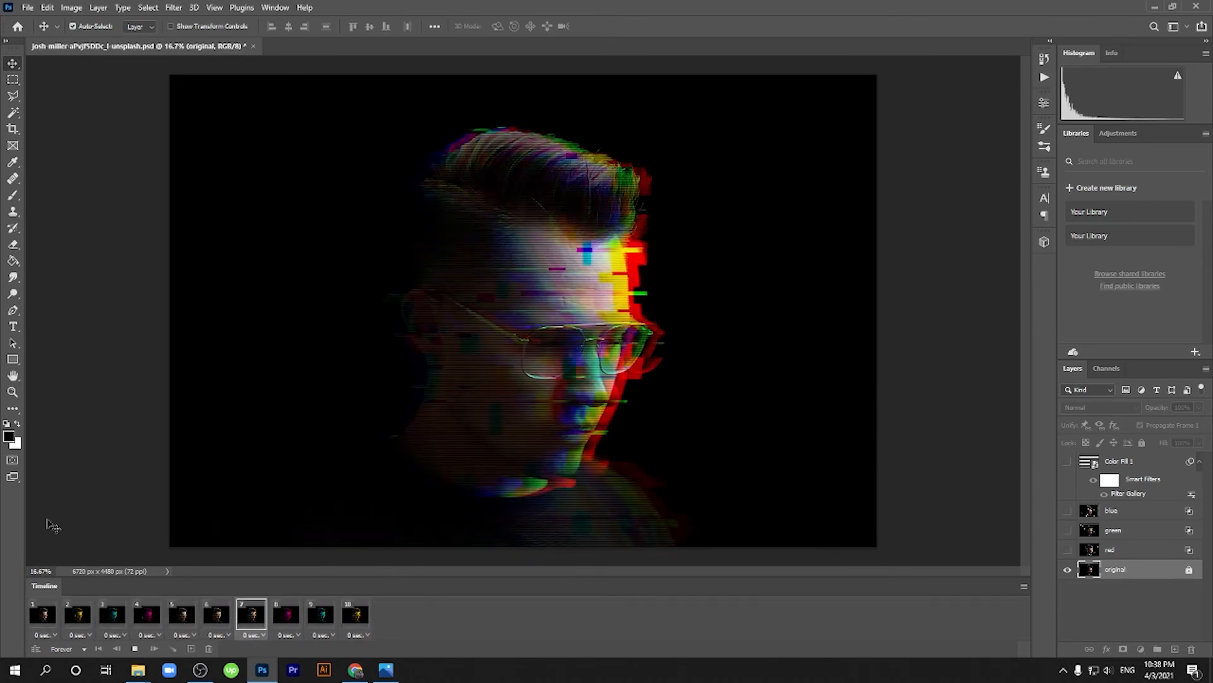
left_click(134, 649)
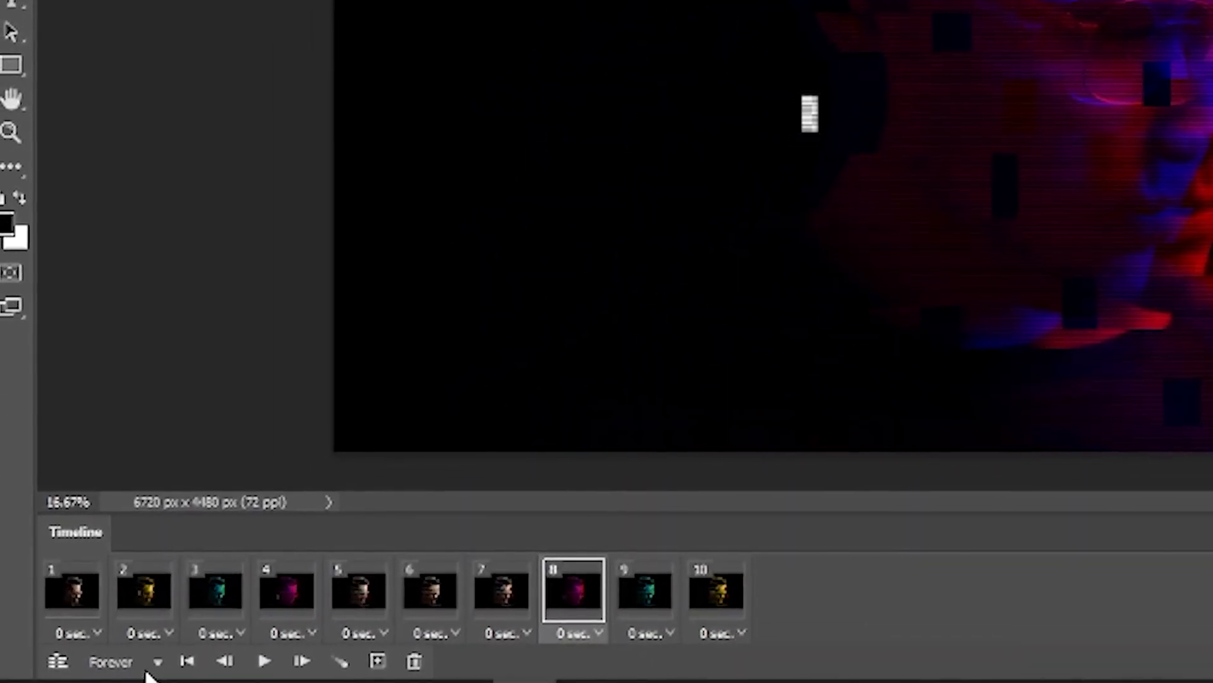
Set the animation's looping to Once and preview it
left_click(153, 663)
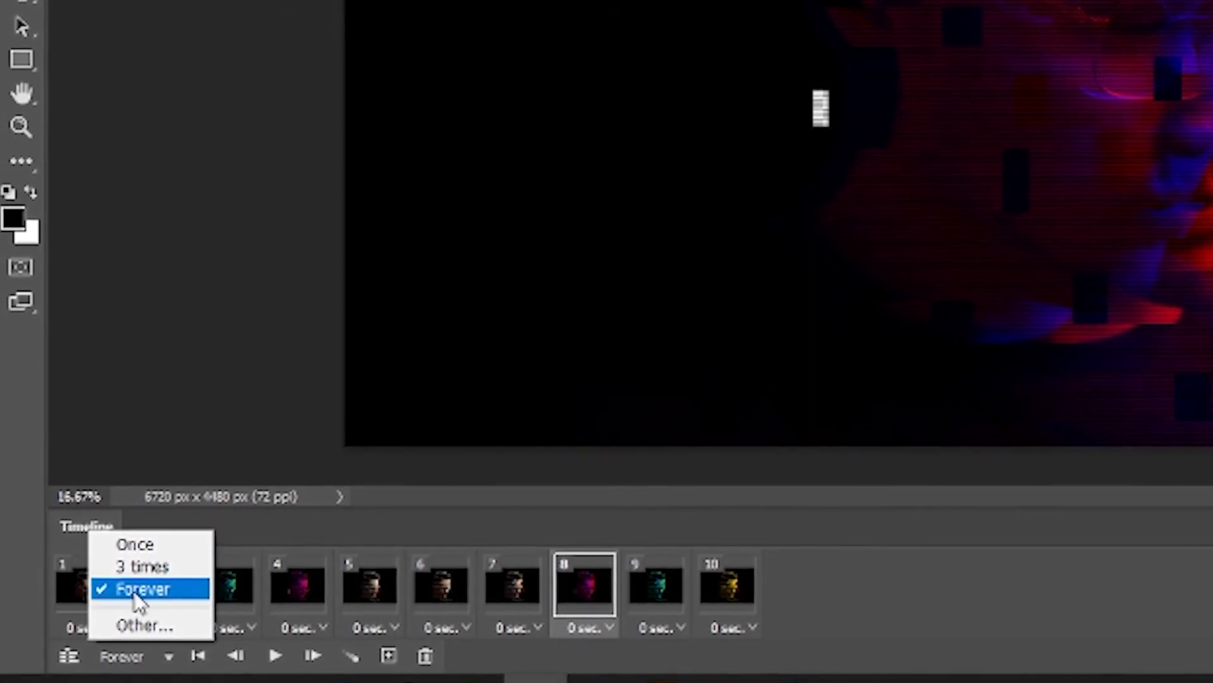
left_click(135, 545)
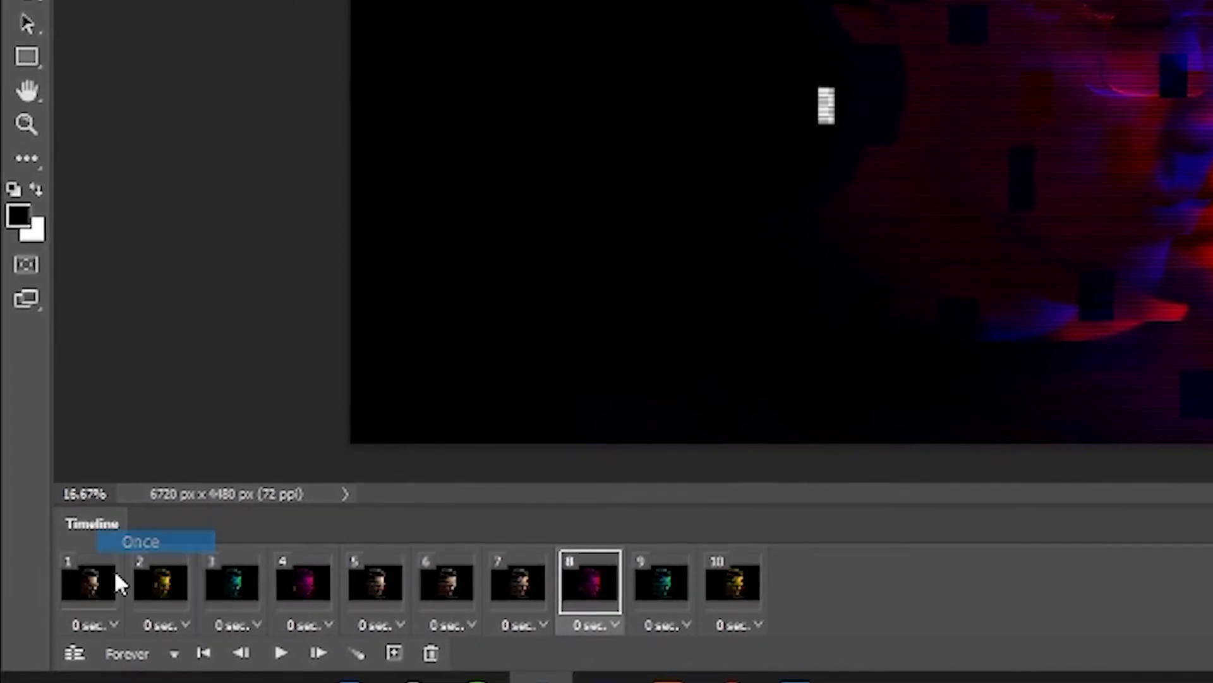
left_click(271, 655)
left_click(281, 654)
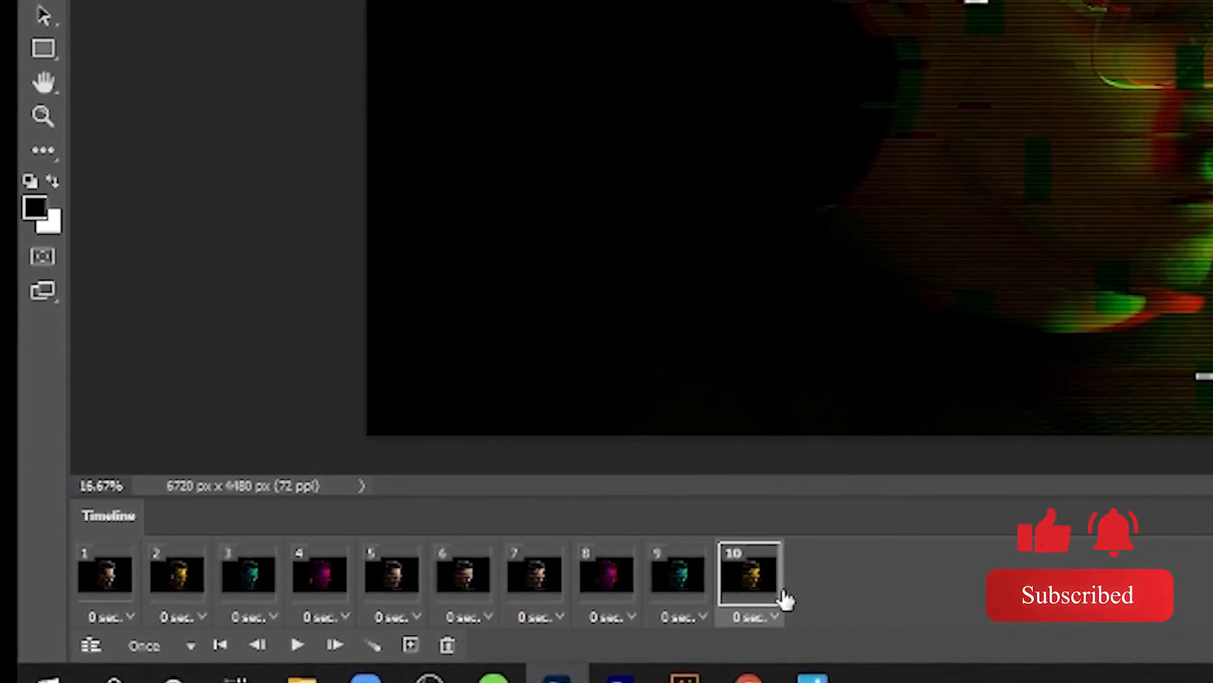
Set the animation's looping to 3 times, preview it, and stop playback
left_click(144, 646)
left_click(167, 552)
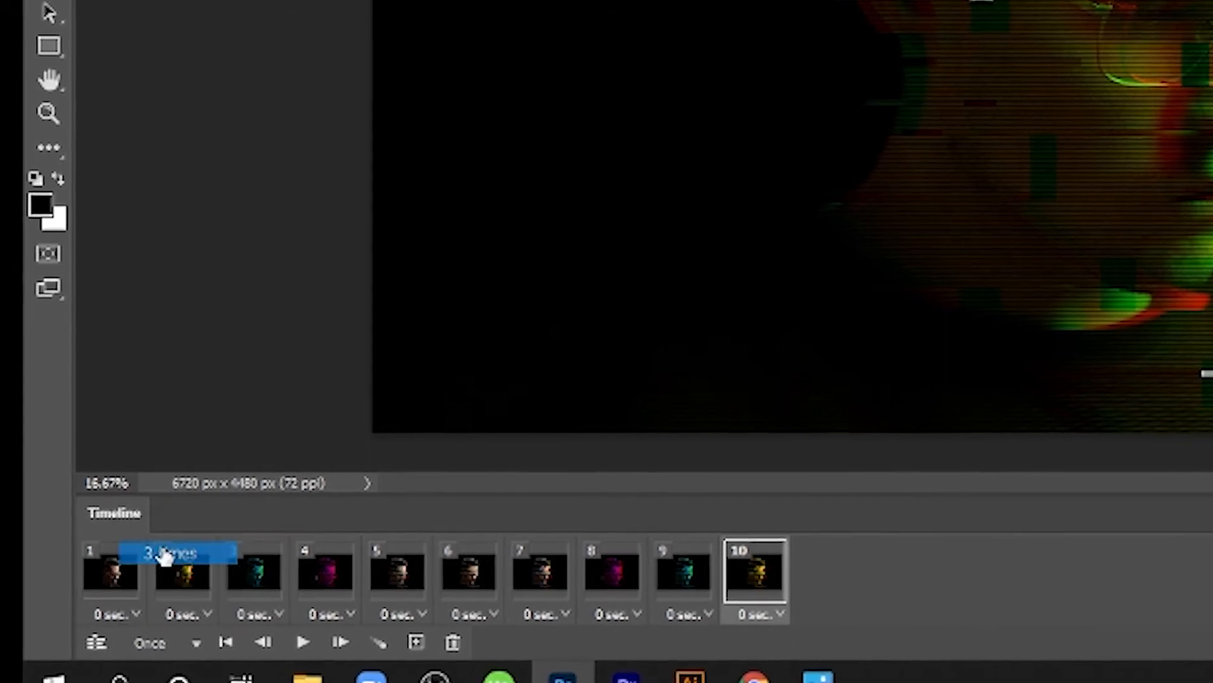
left_click(302, 642)
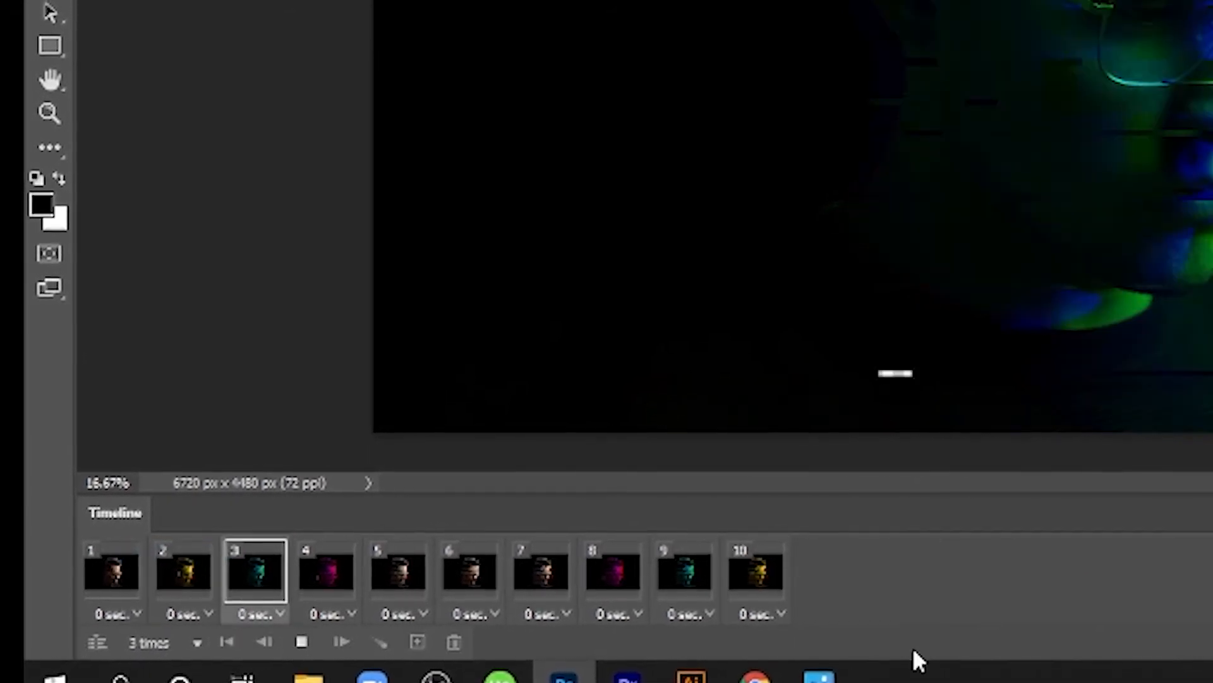
left_click(298, 646)
Set the animation's looping to Forever, preview it from the first frame, and return to that frame
left_click(147, 647)
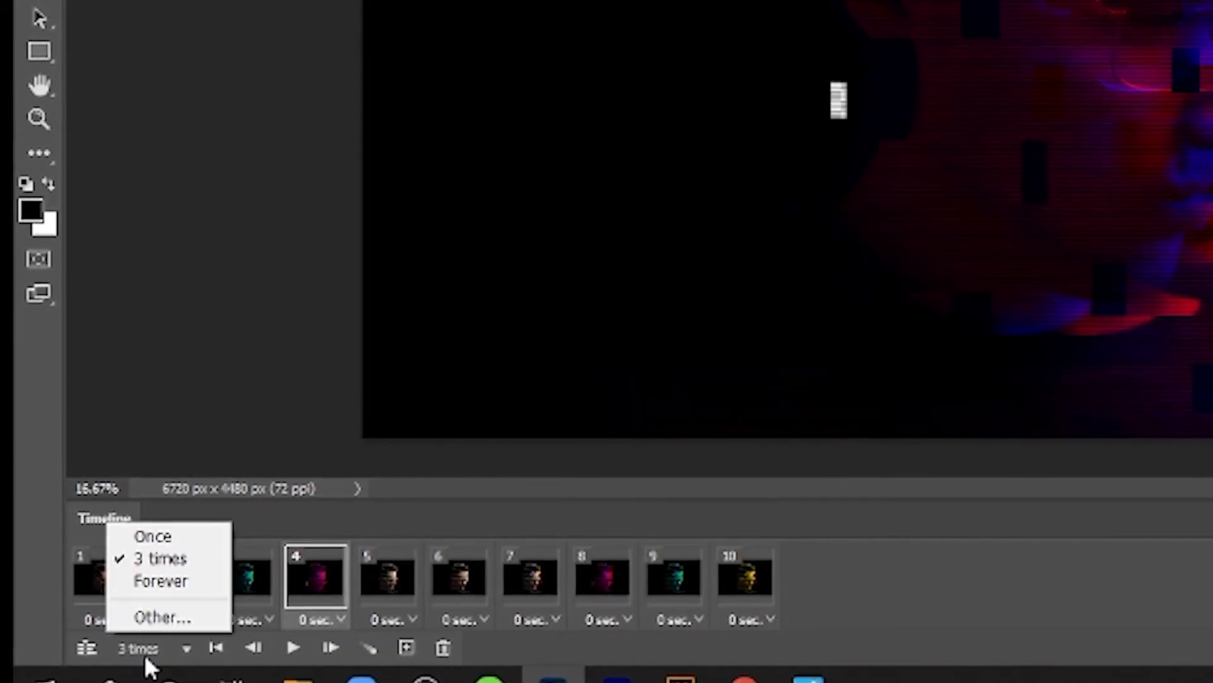
left_click(173, 611)
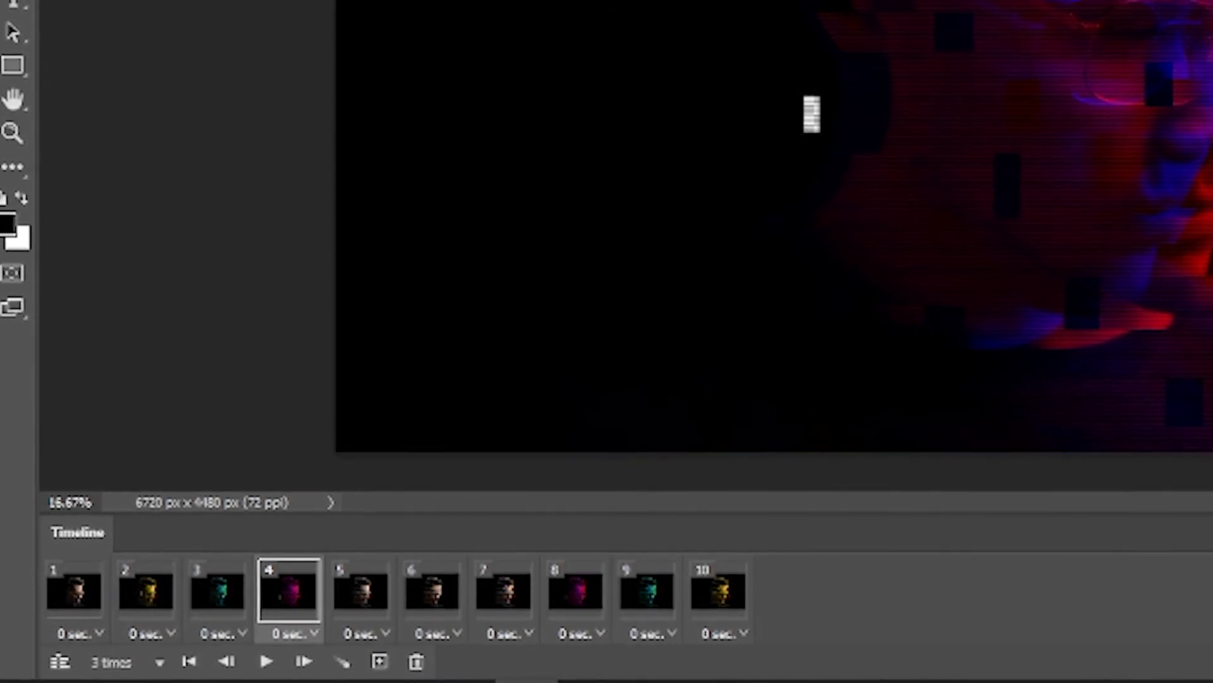
left_click(127, 662)
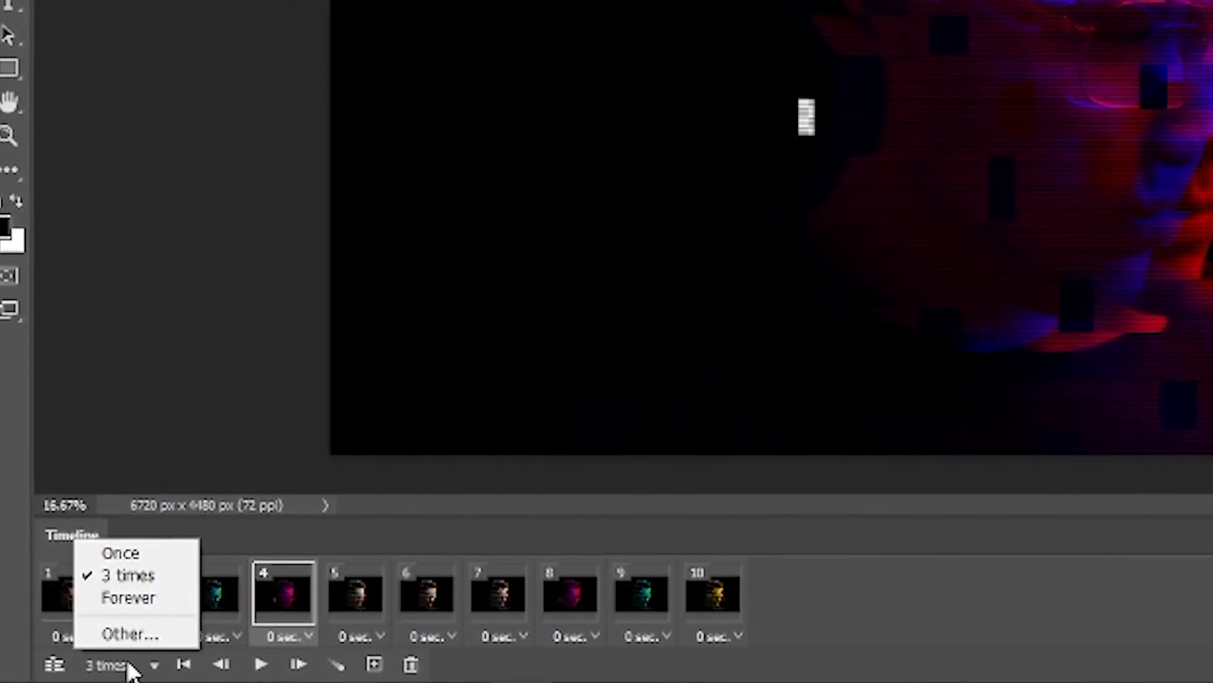
left_click(129, 599)
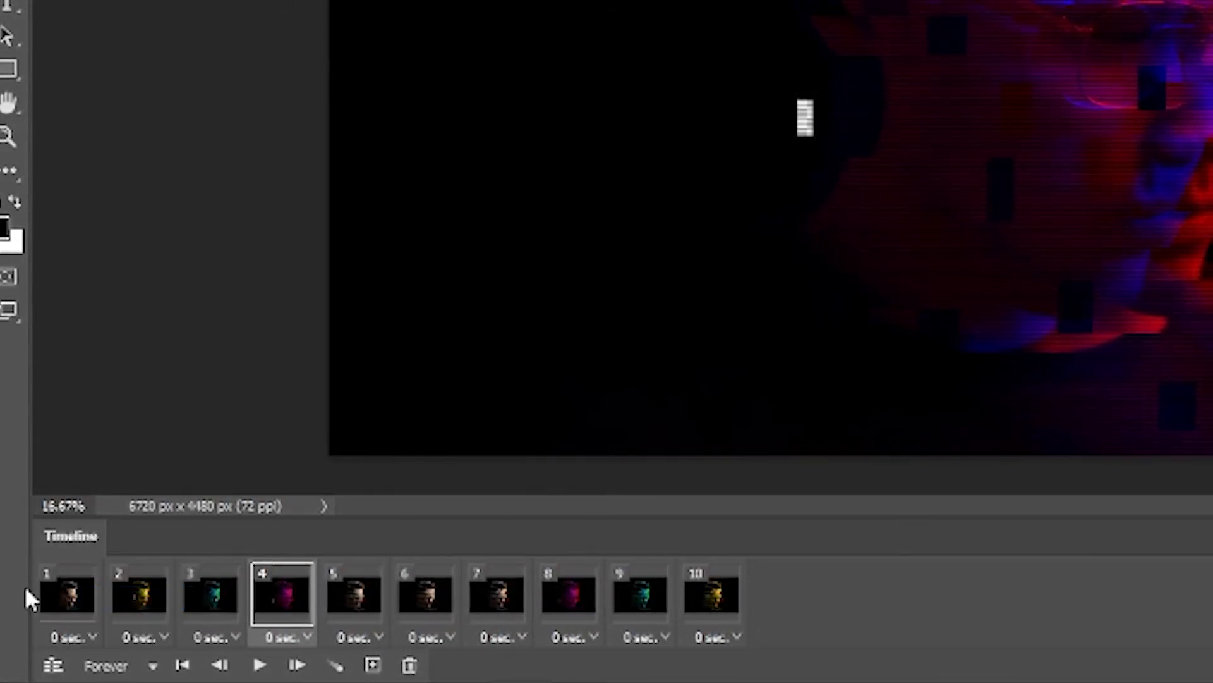
left_click(66, 606)
left_click(272, 665)
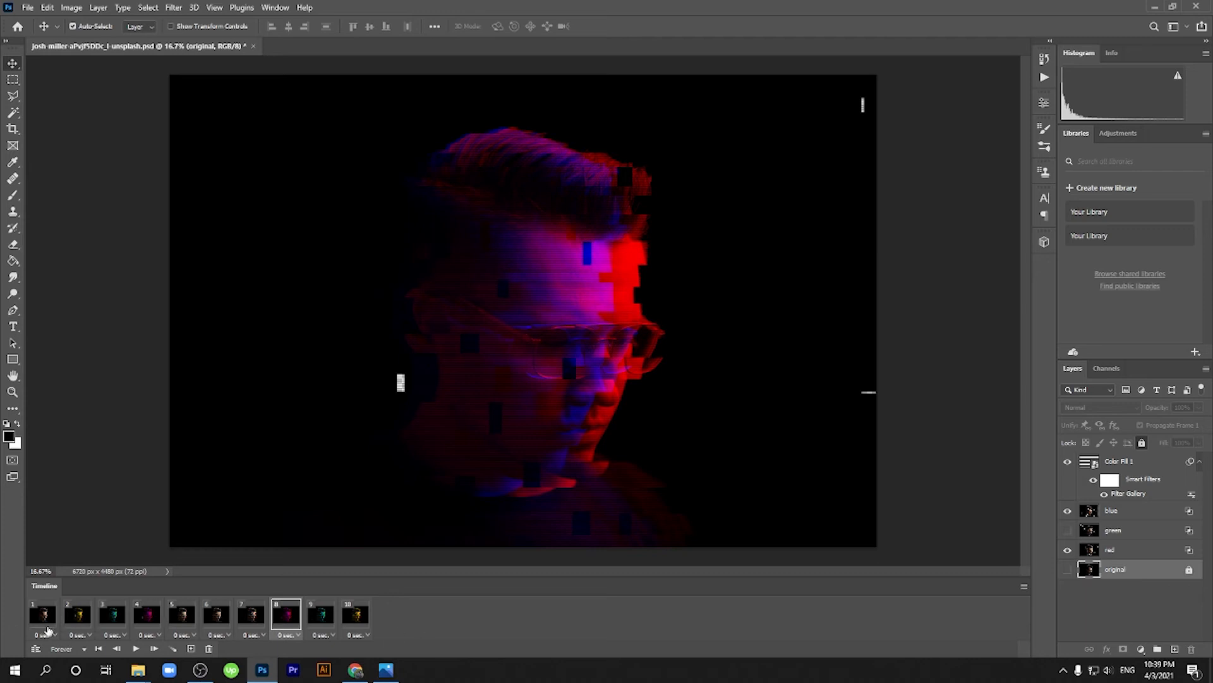
left_click(45, 622)
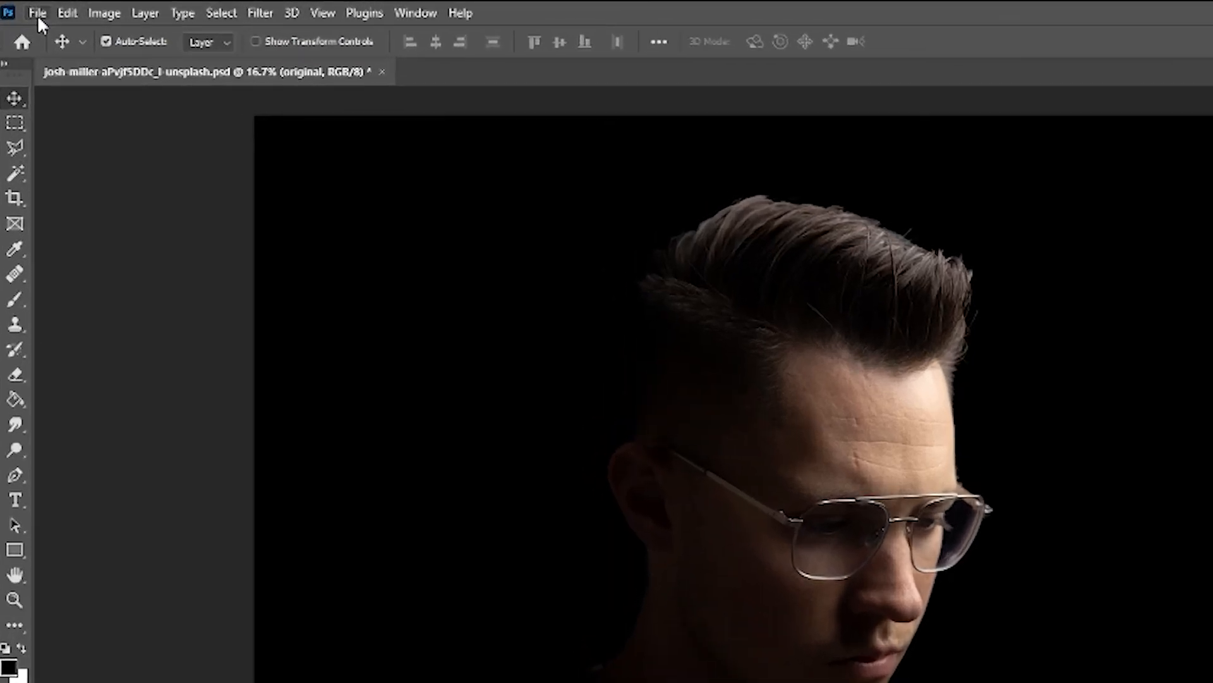
Save the animation to the Desktop in GIF format under the file name "glitch gif"
left_click(27, 9)
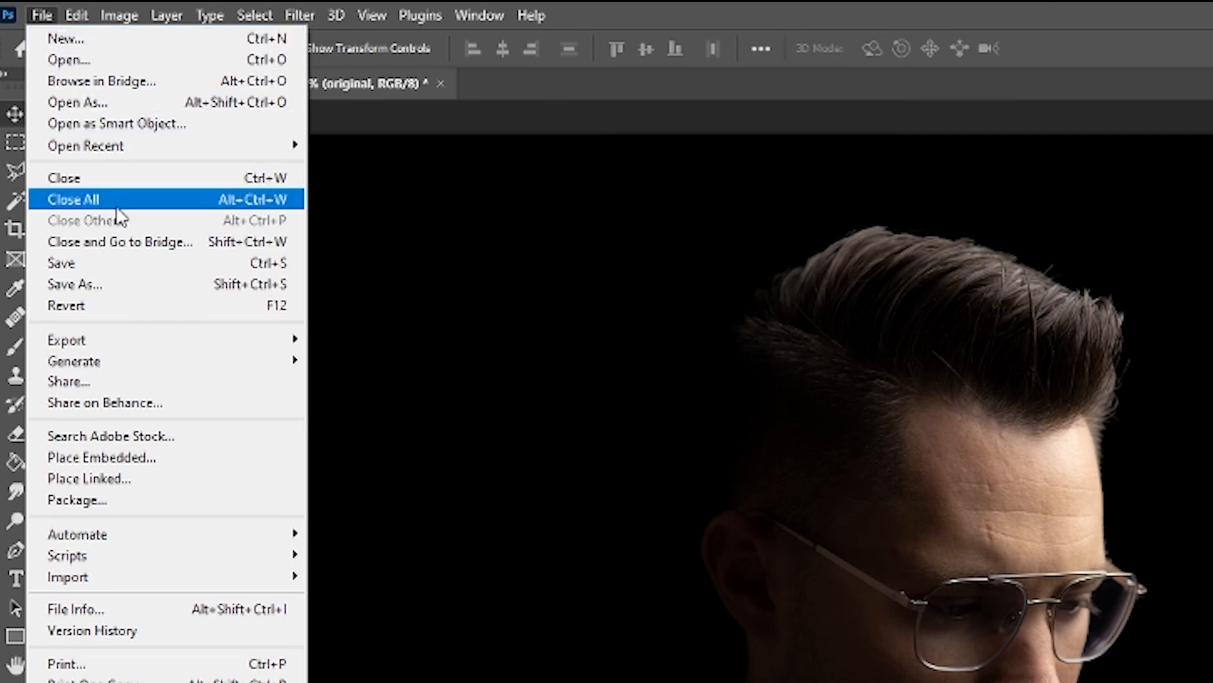
left_click(122, 292)
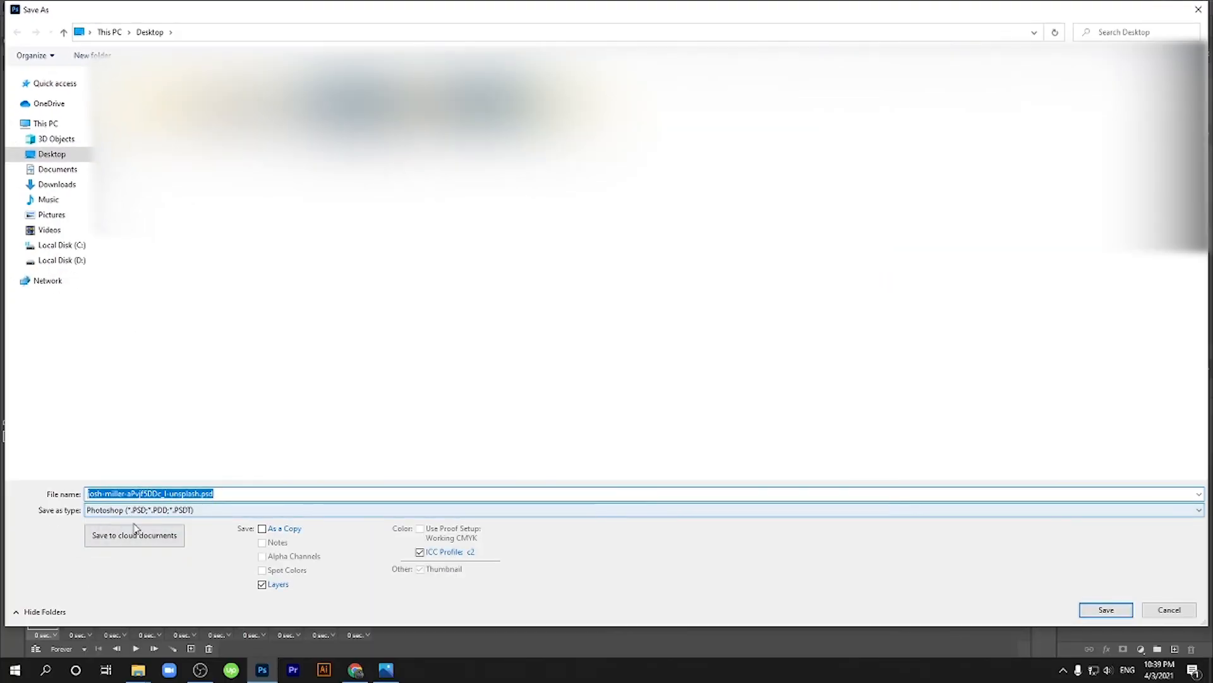
left_click(134, 510)
left_click(113, 361)
left_click(108, 493)
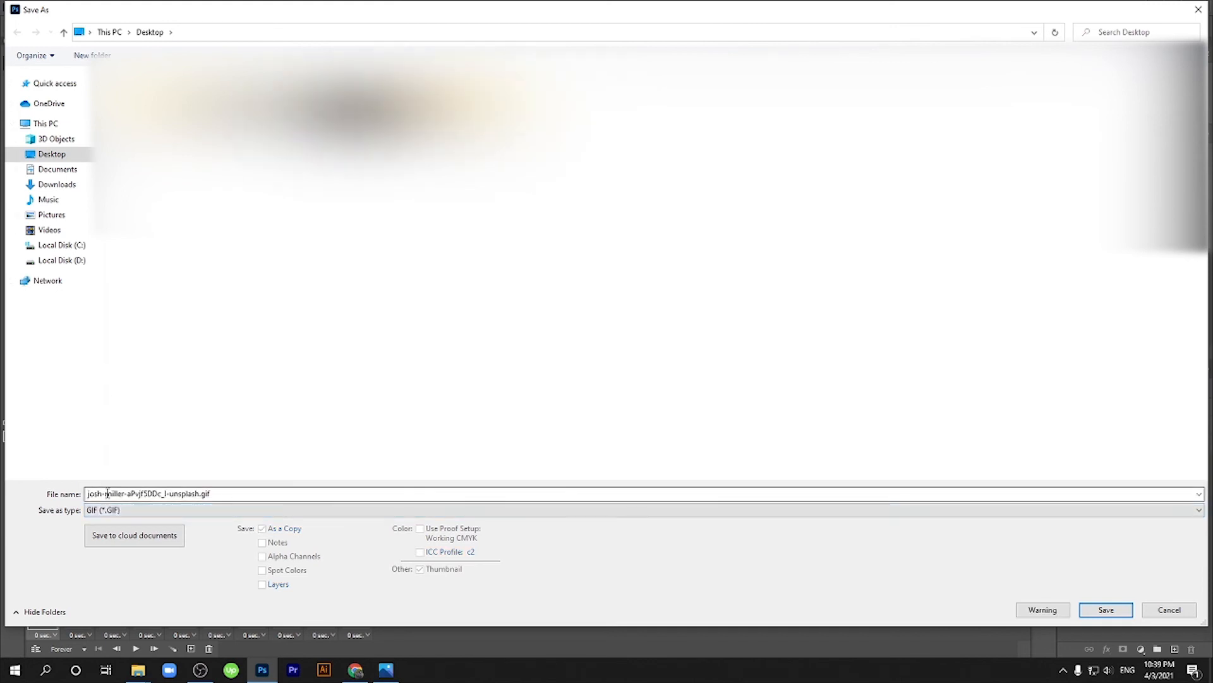
key("ctrl+a")
type("gi")
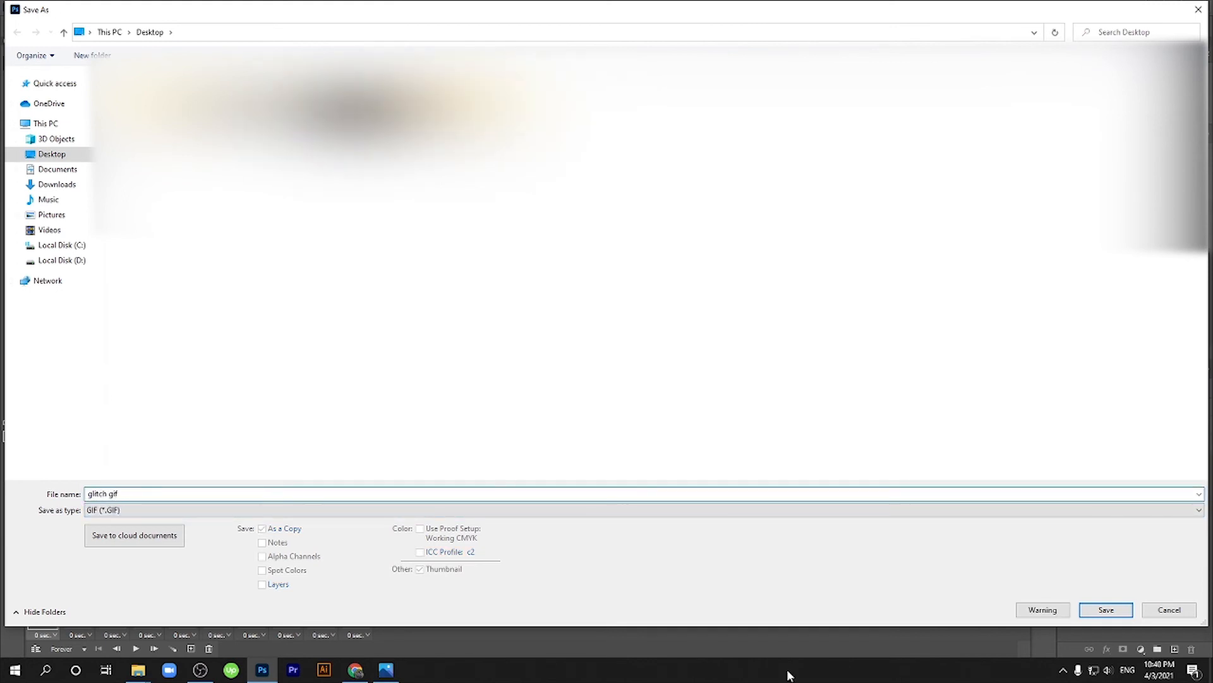
key("Return")
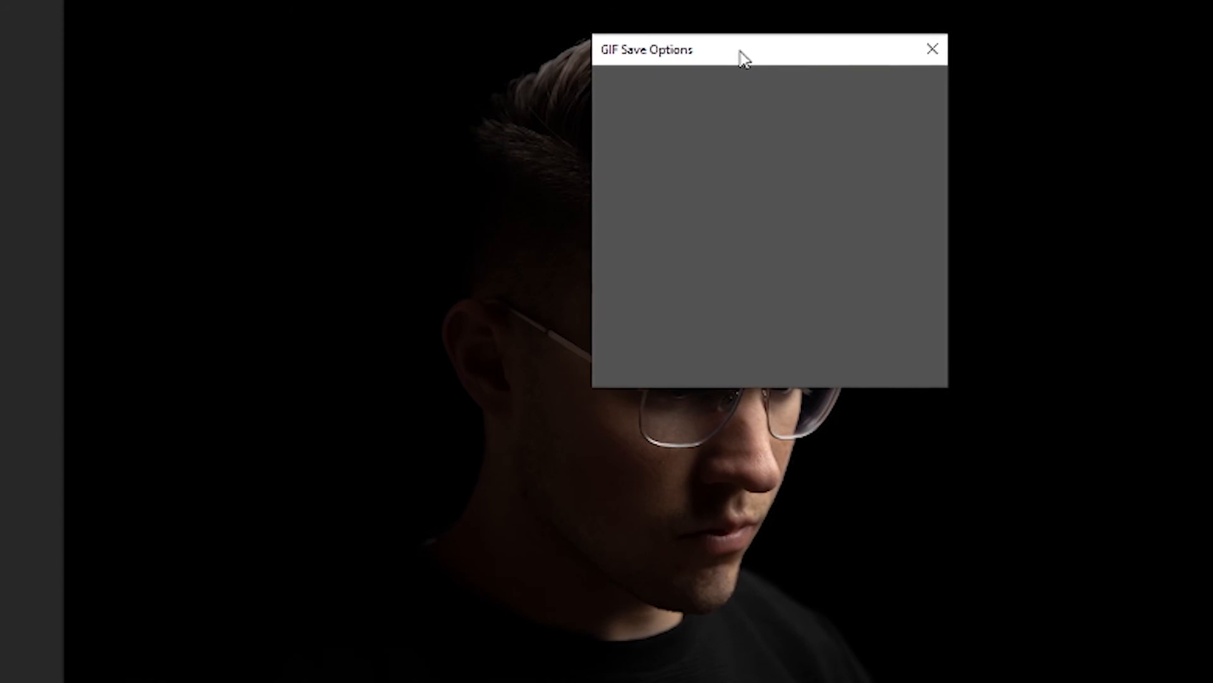
Set the GIF palette to 128 colors and accept the GIF save options
left_click_drag(744, 57, 547, 193)
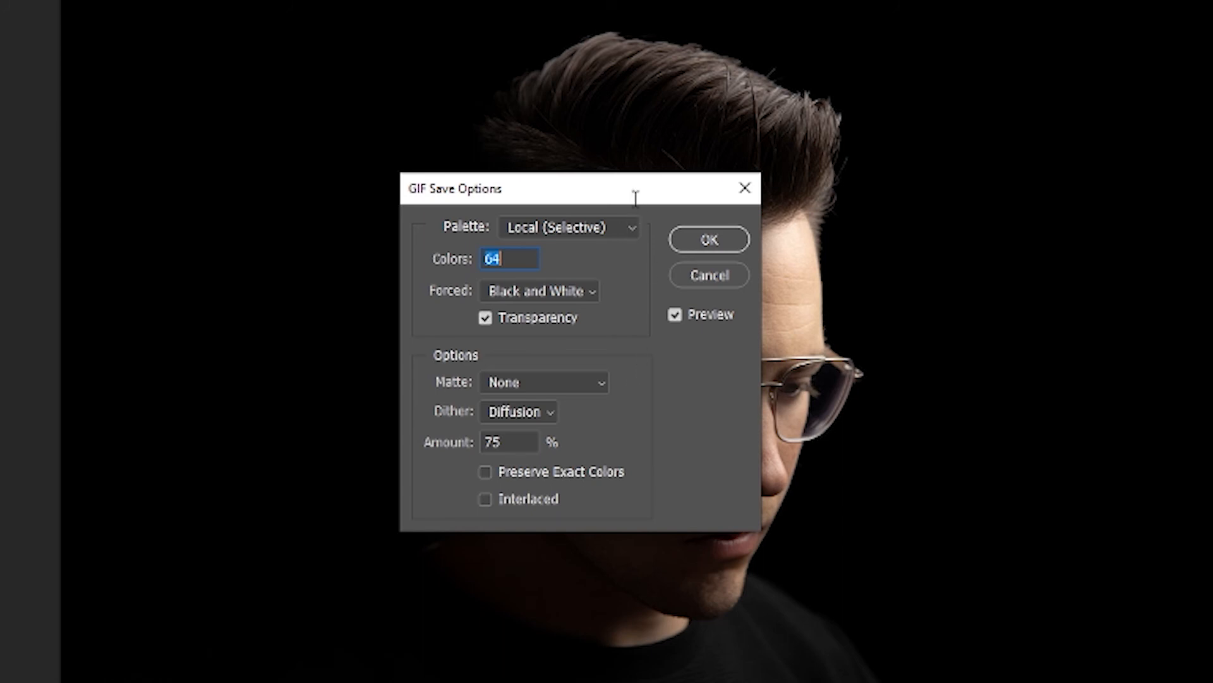
type("128")
left_click(707, 239)
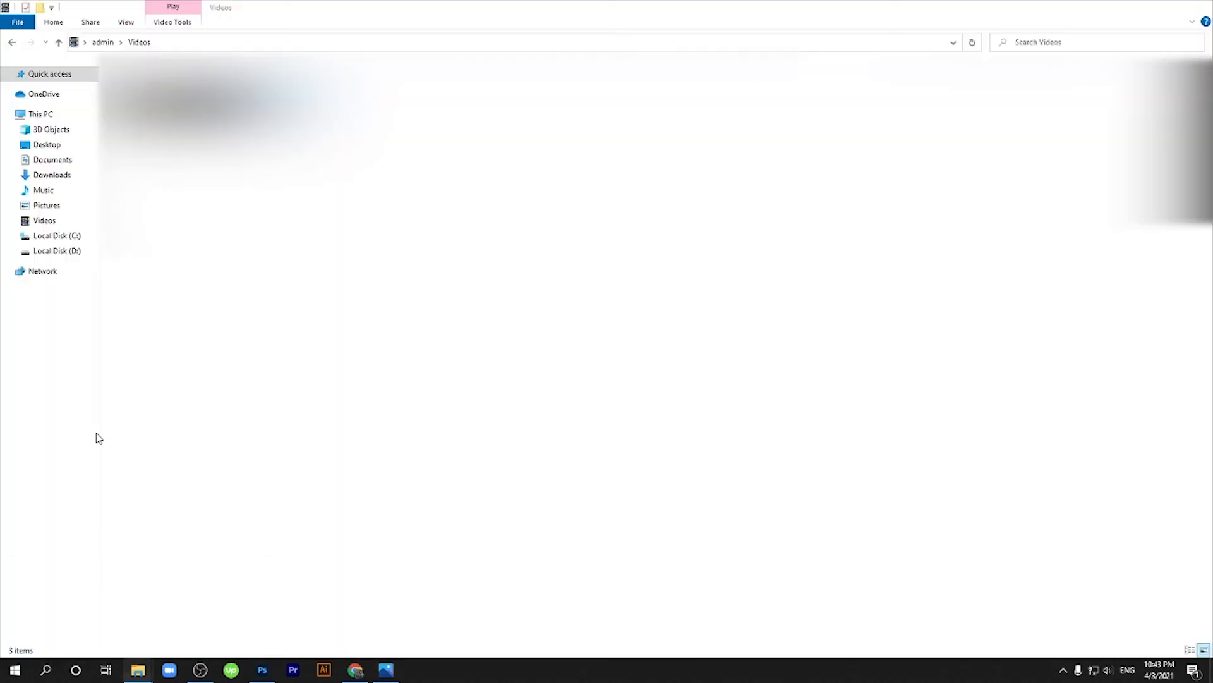
Switch to File Explorer and open glitch gif.gif from the Desktop in Photos
left_click(46, 144)
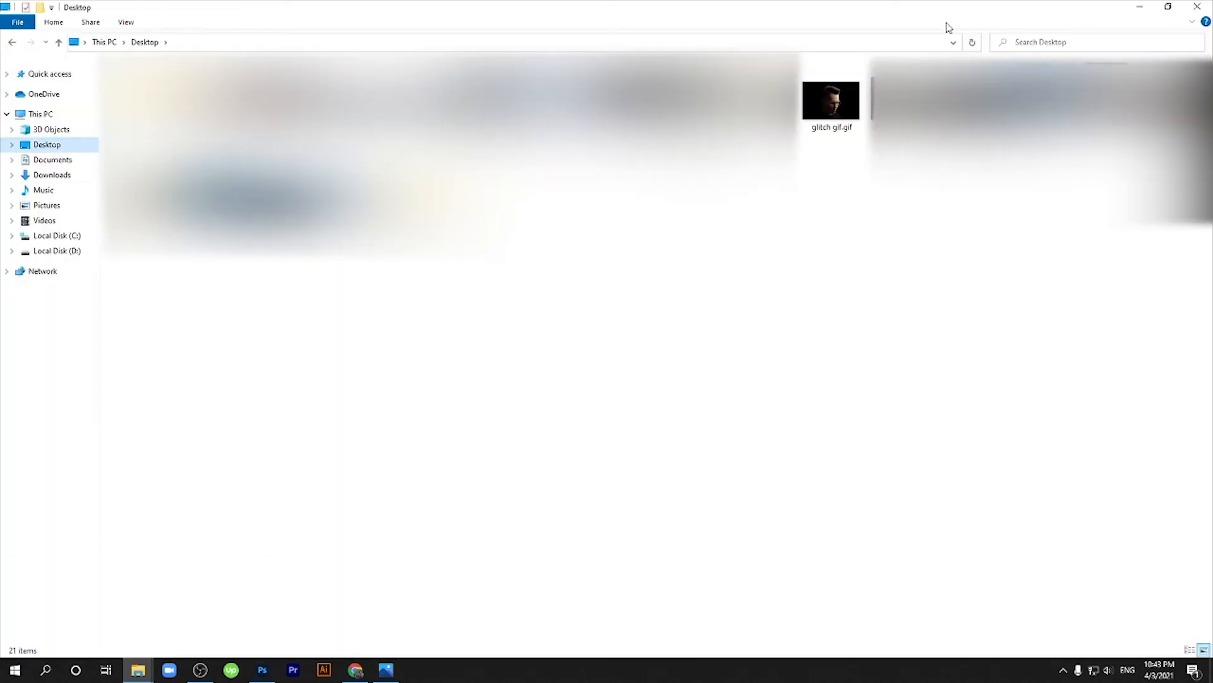
left_click(843, 103)
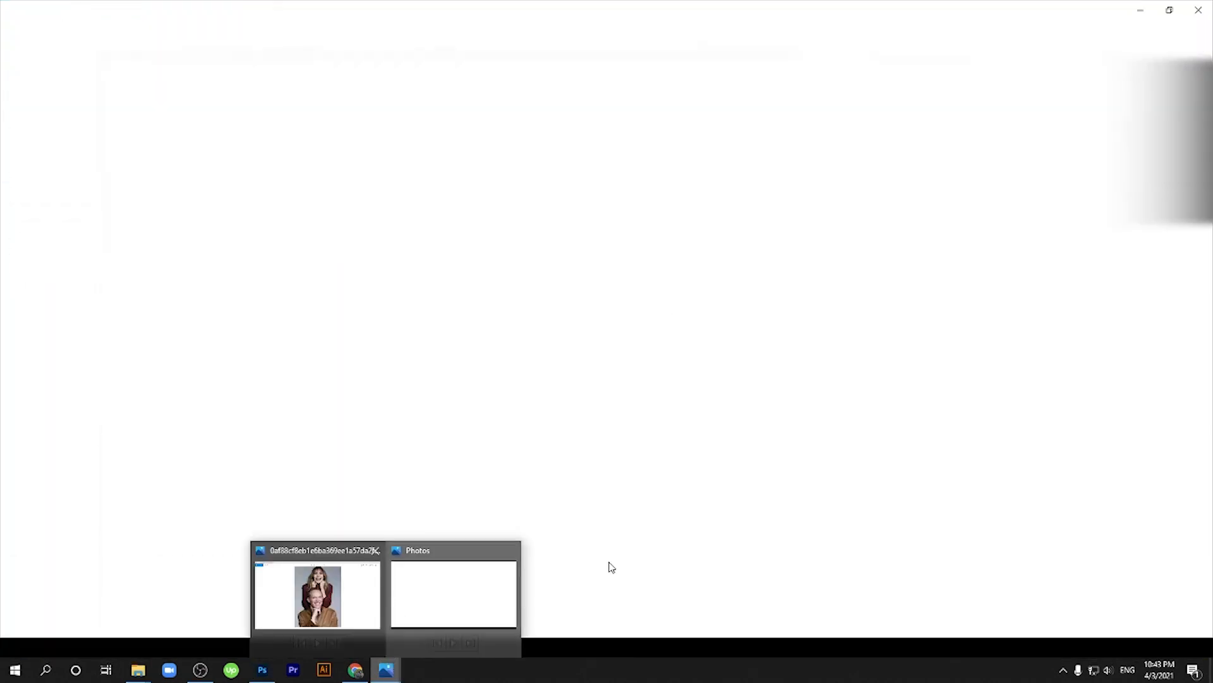